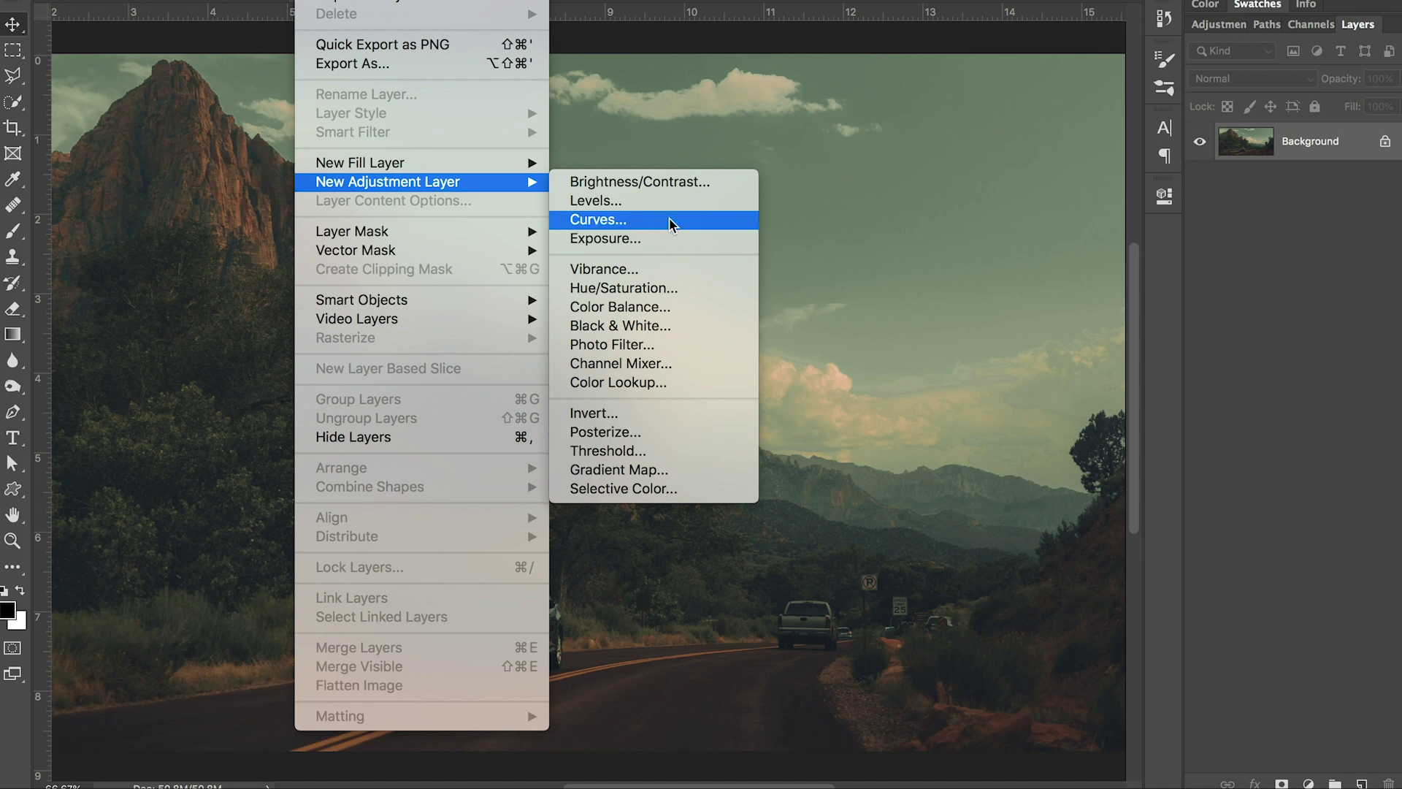
# Add a Curves adjustment layer above the Background and raise the midtones slightly on the RGB curve
pyautogui.click(941, 281)
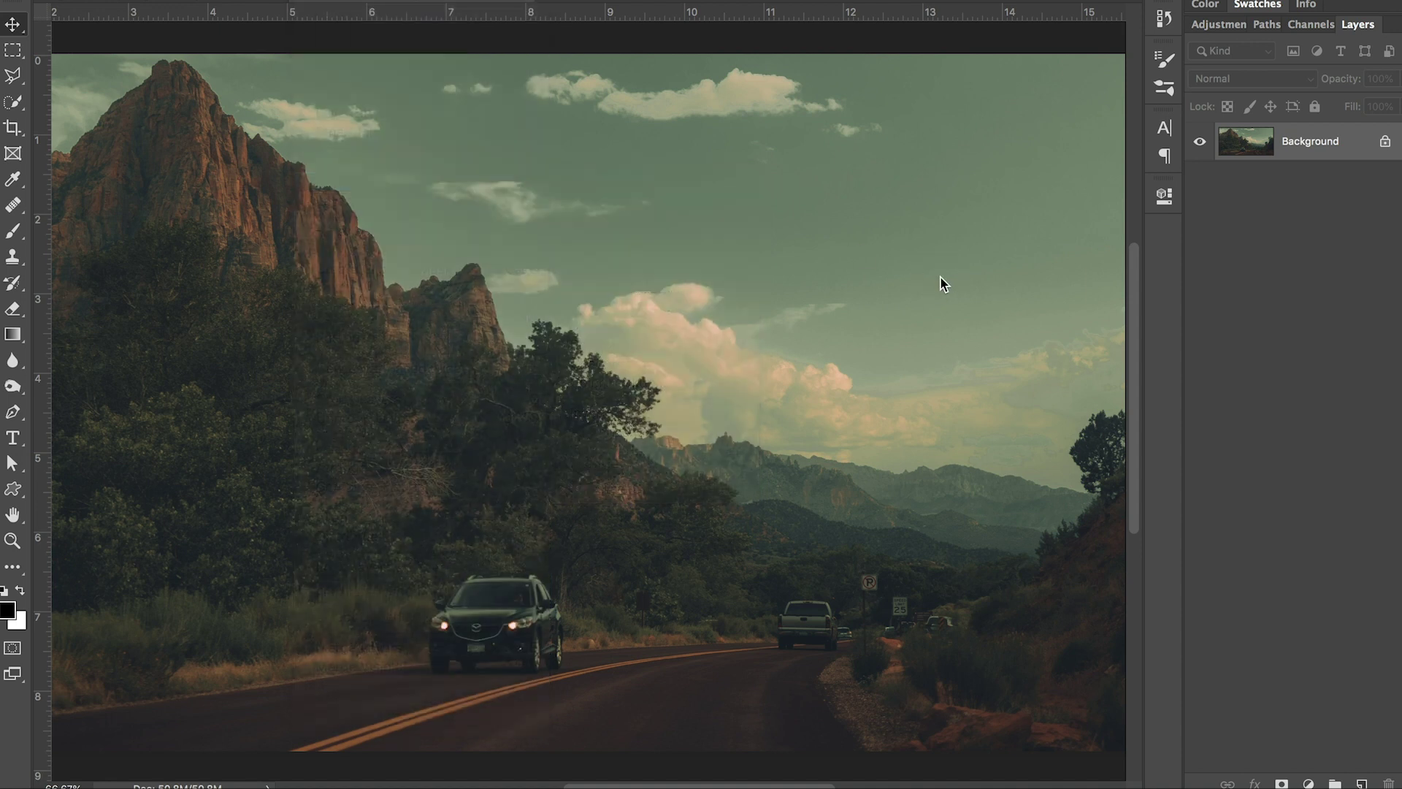
pyautogui.click(1309, 784)
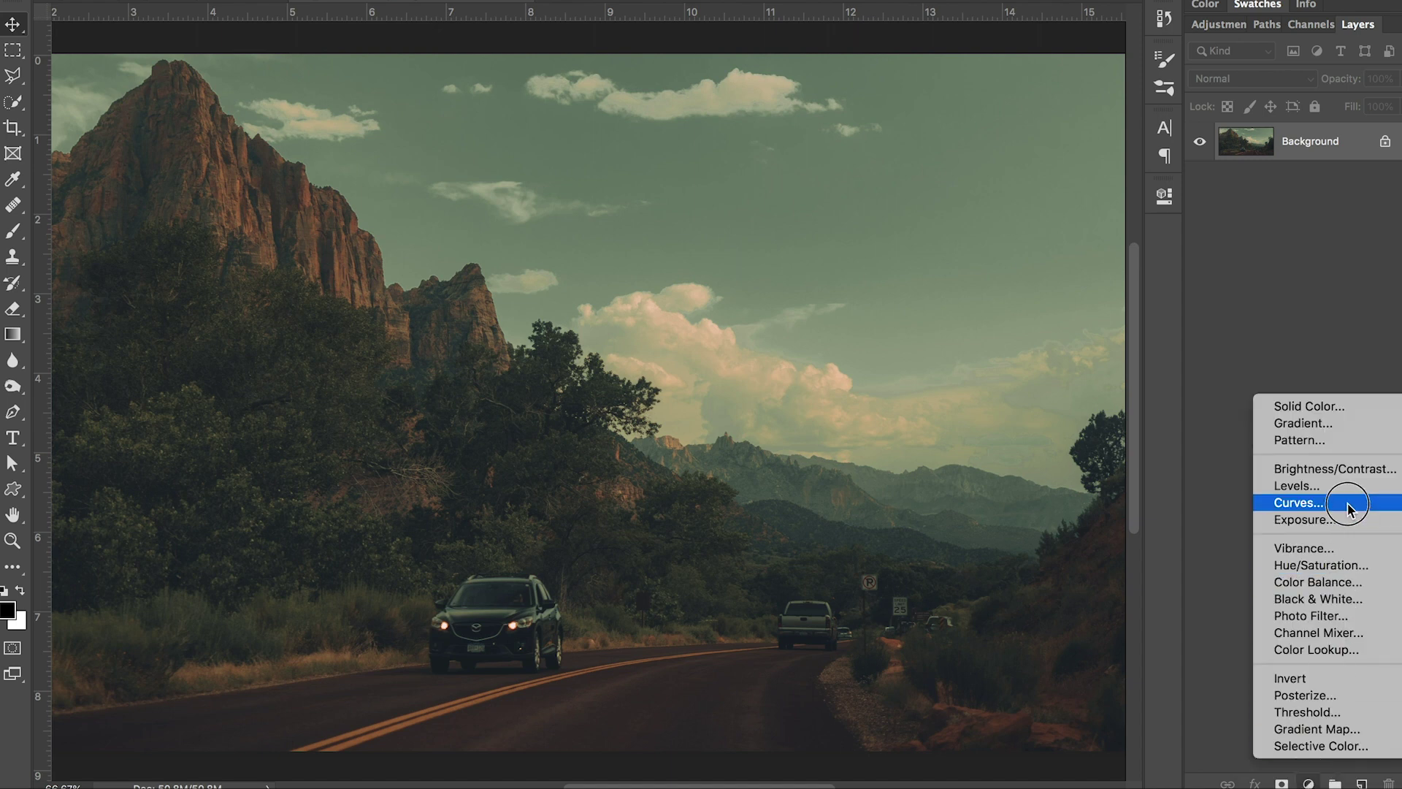
pyautogui.click(1300, 502)
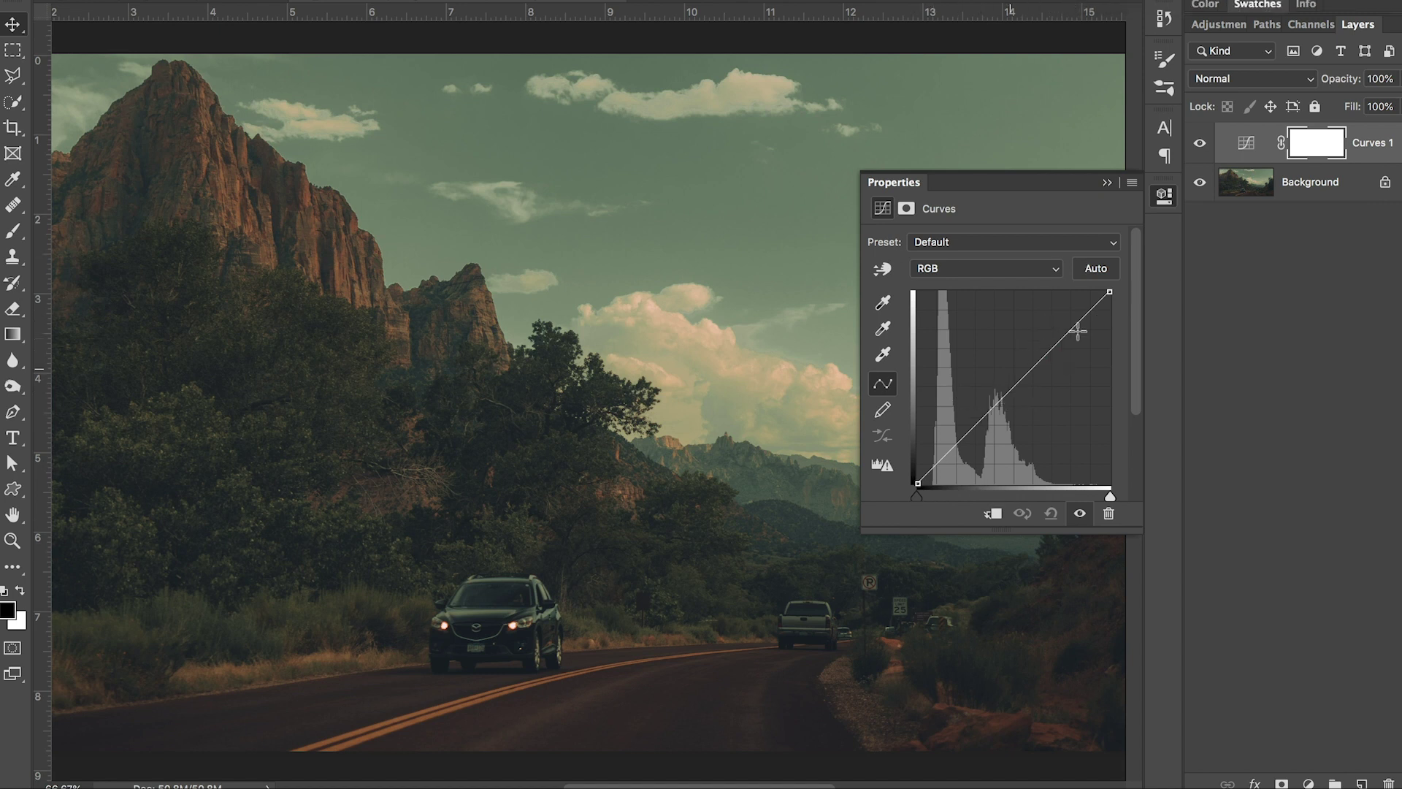
pyautogui.moveTo(1008, 381)
pyautogui.mouseDown()
pyautogui.moveTo(996, 375)
pyautogui.moveTo(1010, 382)
pyautogui.mouseUp()
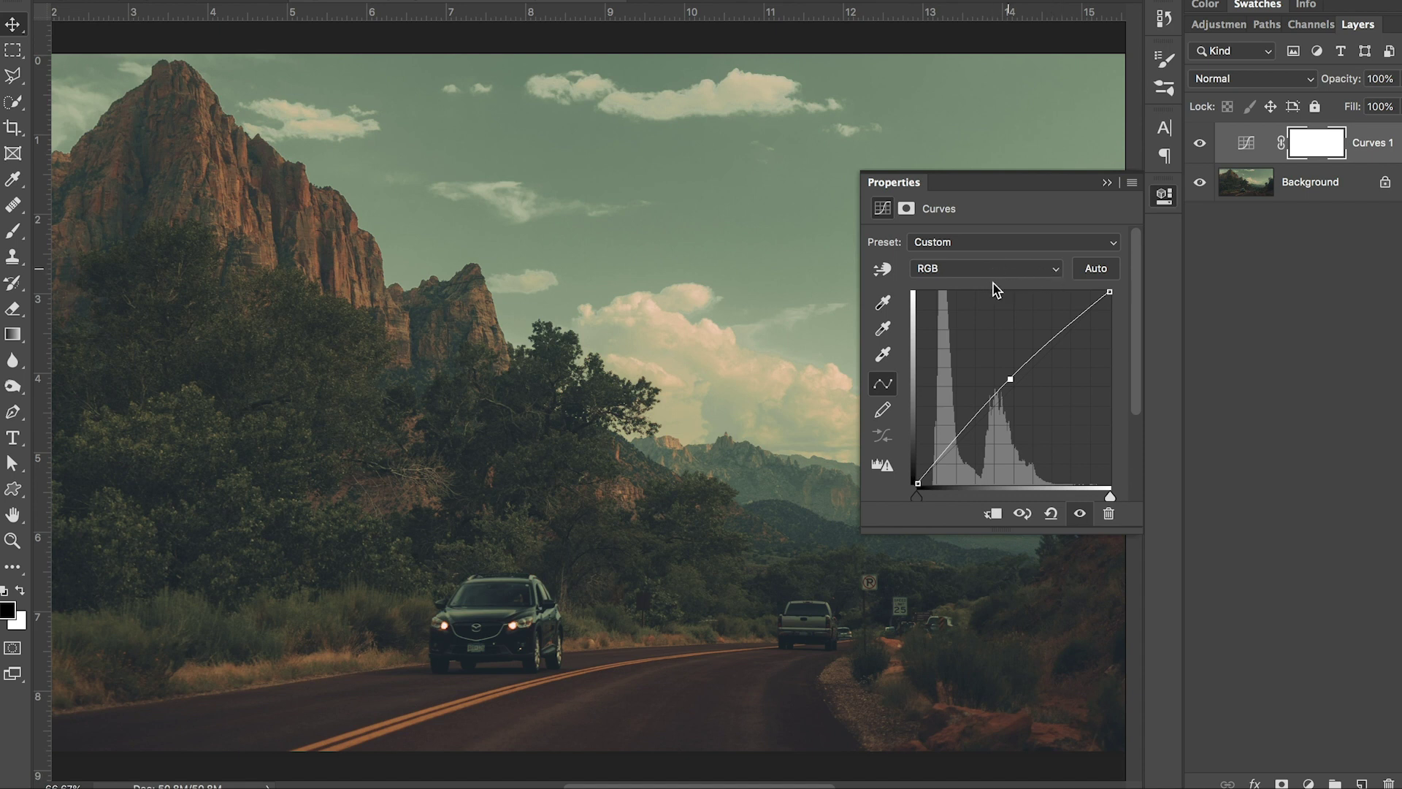
# View the Red, Green and Blue channel curves of the Curves adjustment layer one after another
pyautogui.click(1056, 271)
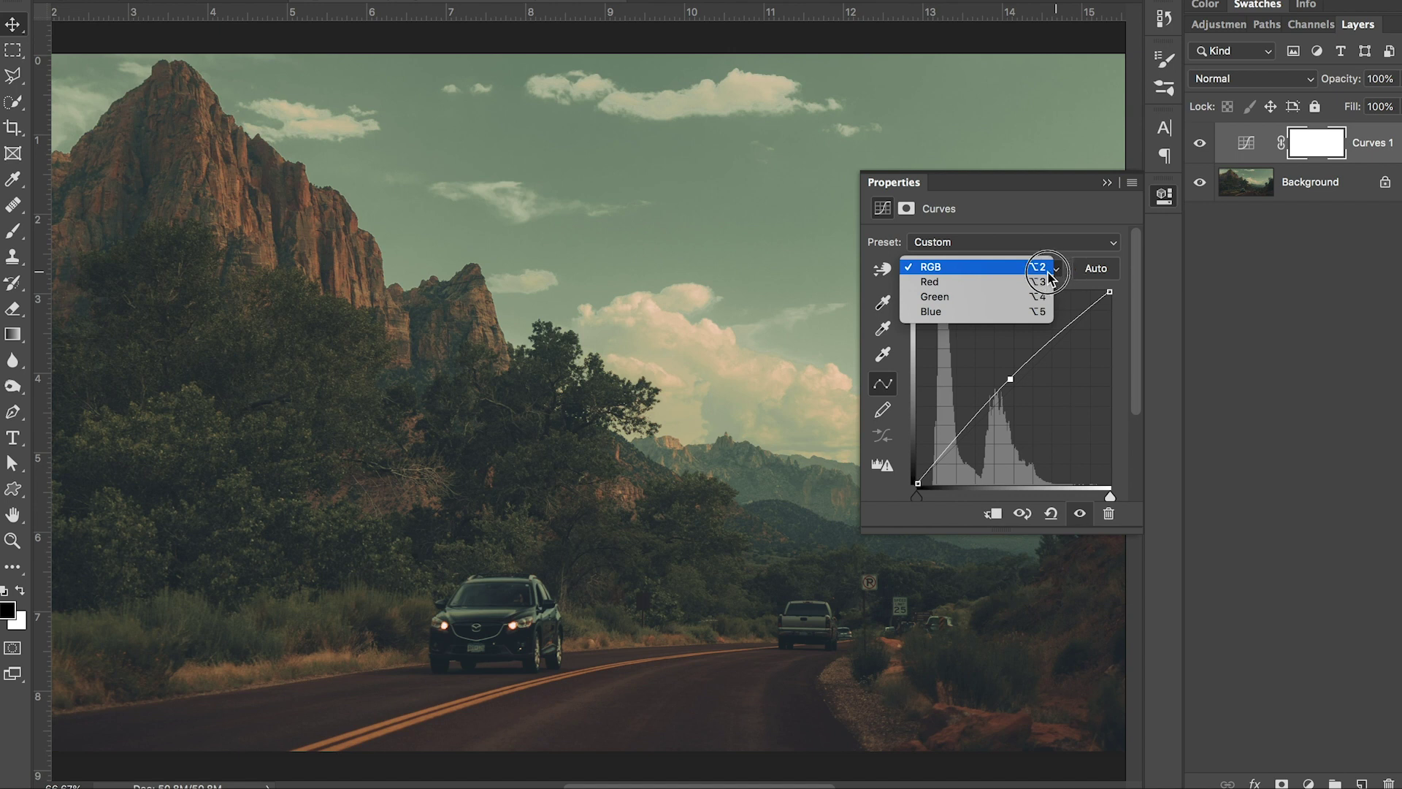
pyautogui.click(1015, 281)
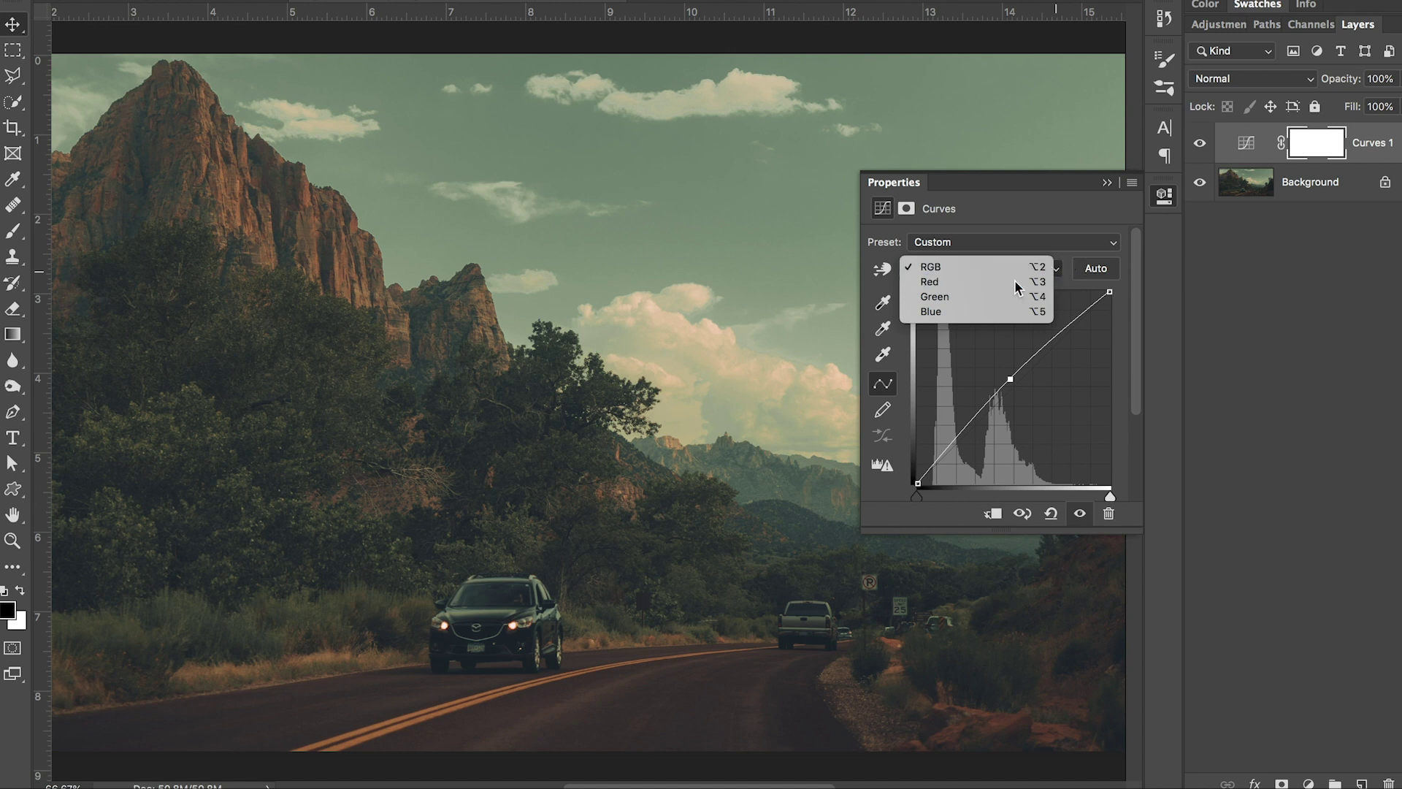
pyautogui.click(1059, 271)
pyautogui.click(1060, 275)
pyautogui.click(1060, 276)
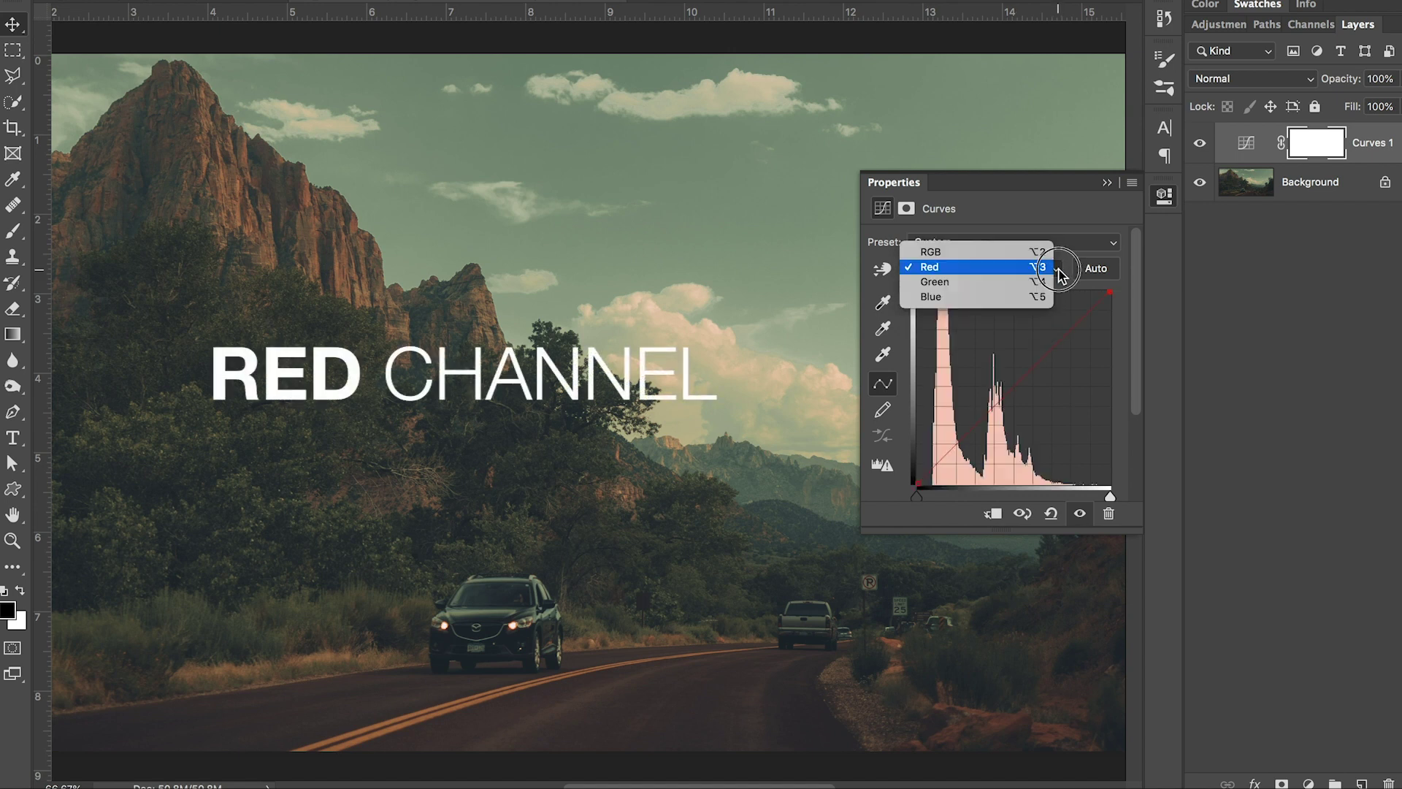
pyautogui.click(1028, 283)
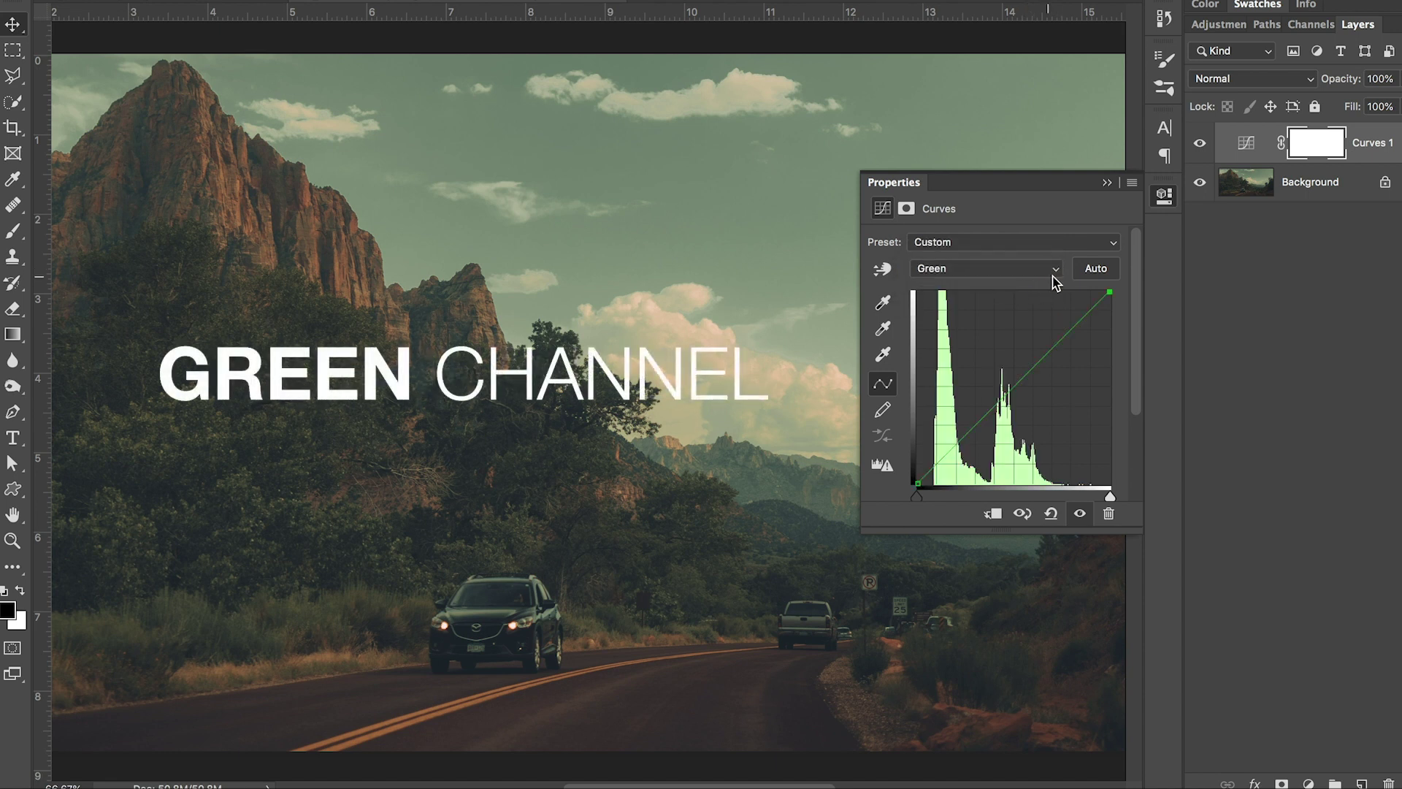
pyautogui.click(1056, 270)
pyautogui.click(1028, 284)
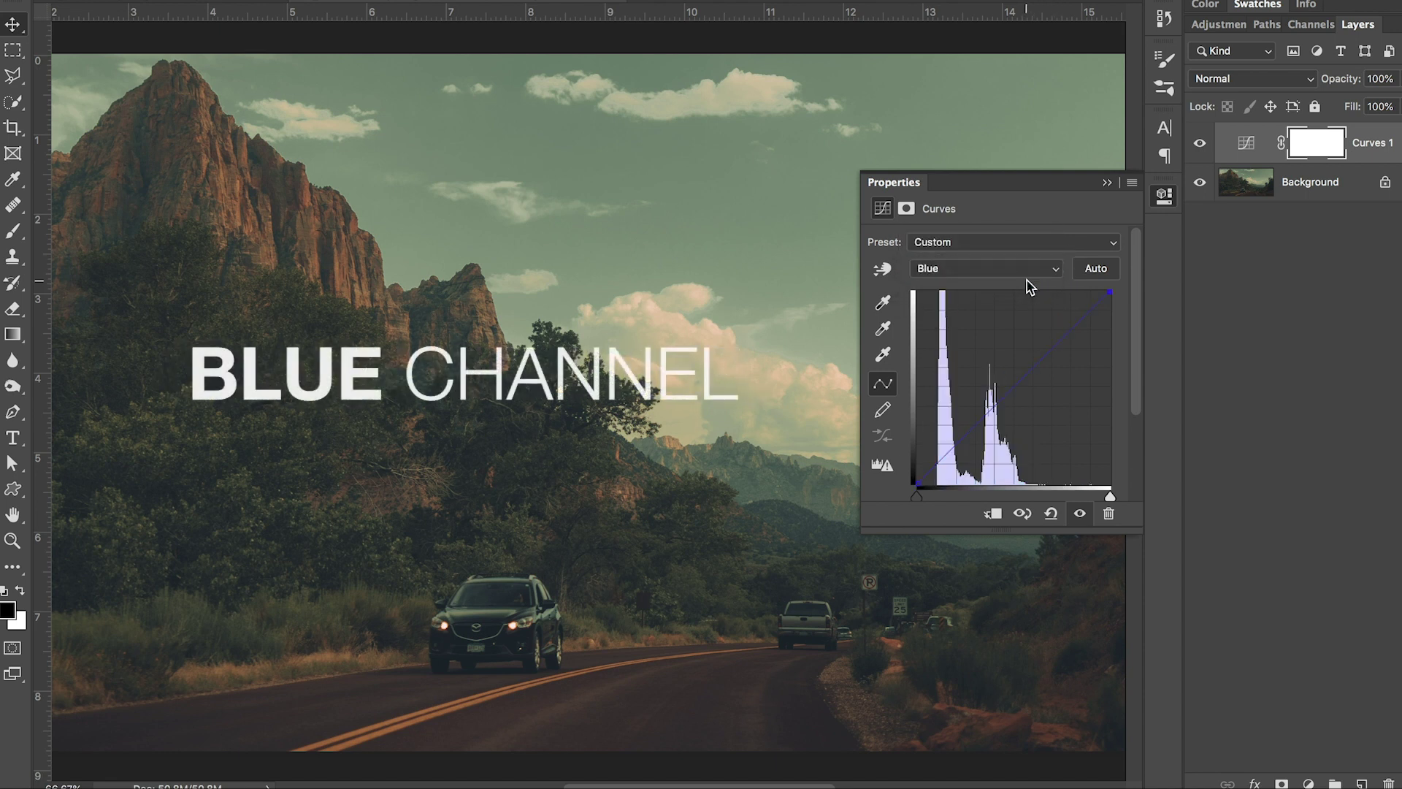
# On the Red channel curve, raise the midtones toward red, lower them toward cyan, and ease them back slightly
pyautogui.hotkey('alt', '3')
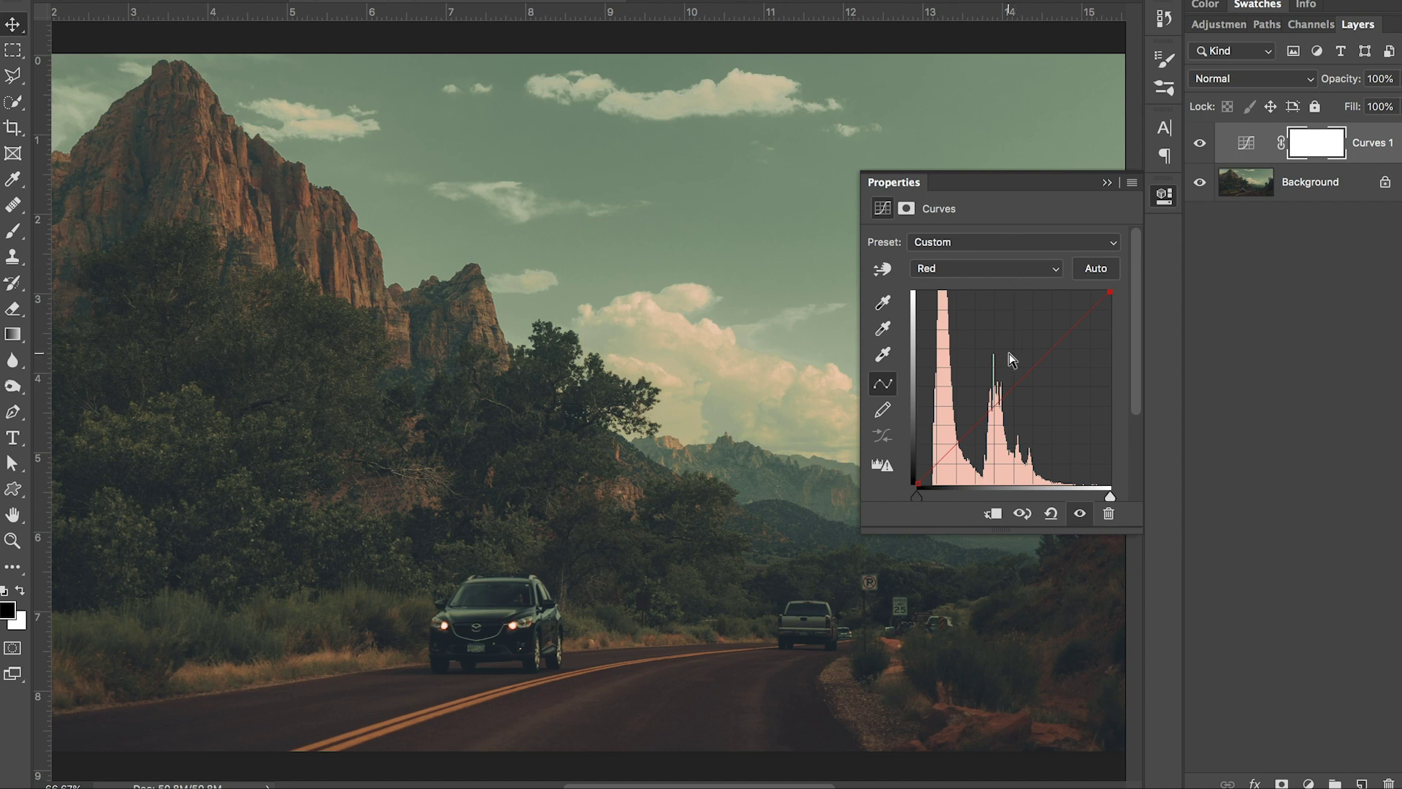
pyautogui.click(1005, 395)
pyautogui.moveTo(1006, 394); pyautogui.dragTo(1000, 387)
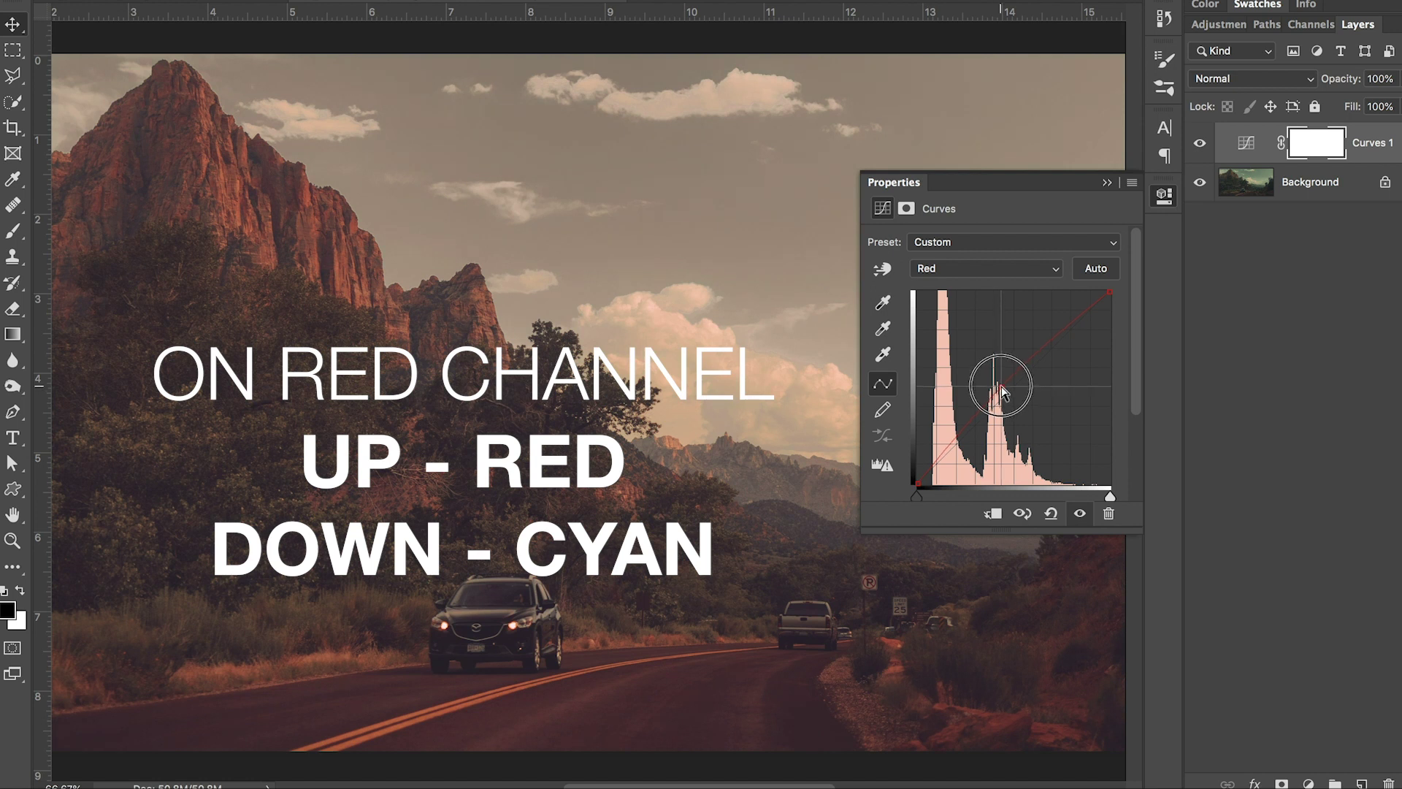
pyautogui.moveTo(1001, 387); pyautogui.dragTo(1013, 401)
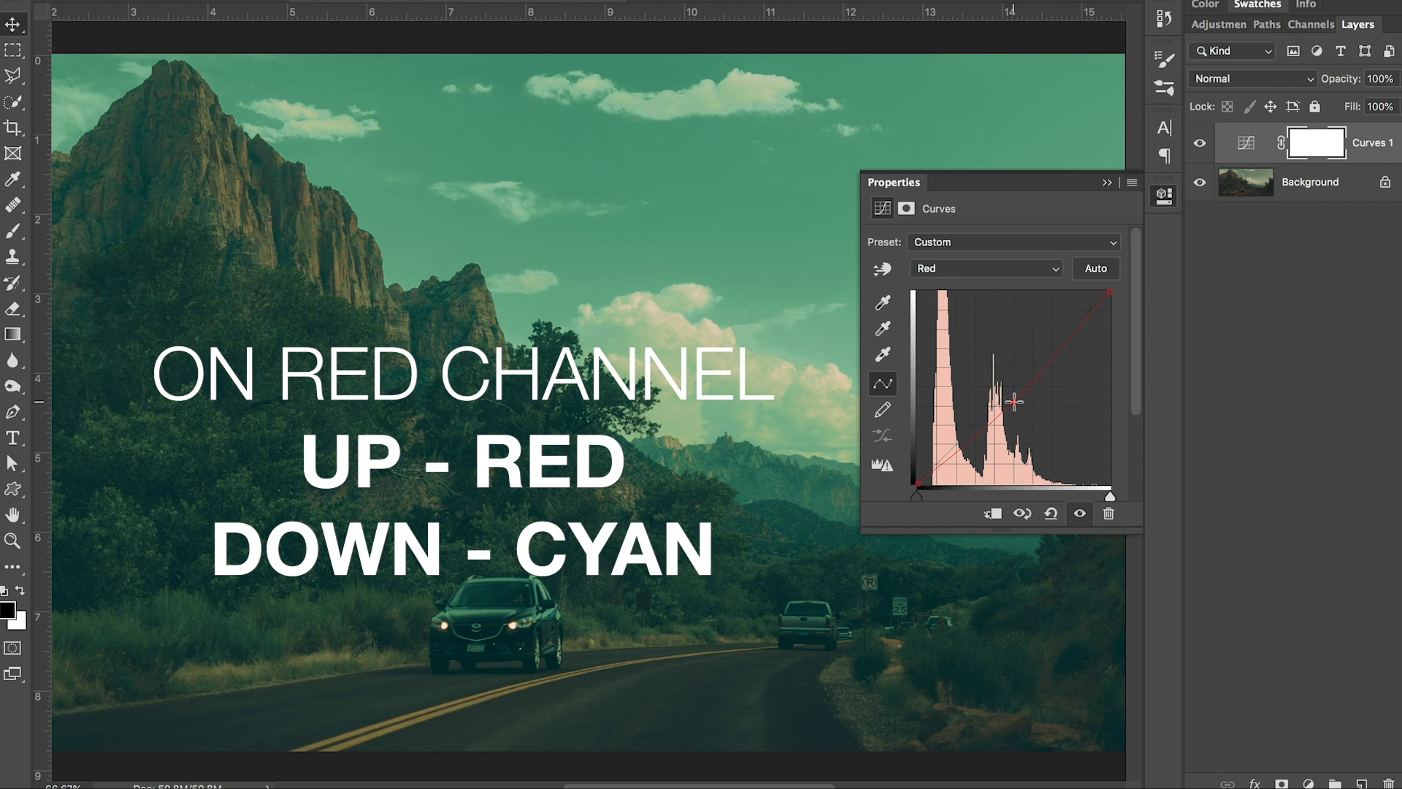
pyautogui.click(1013, 401)
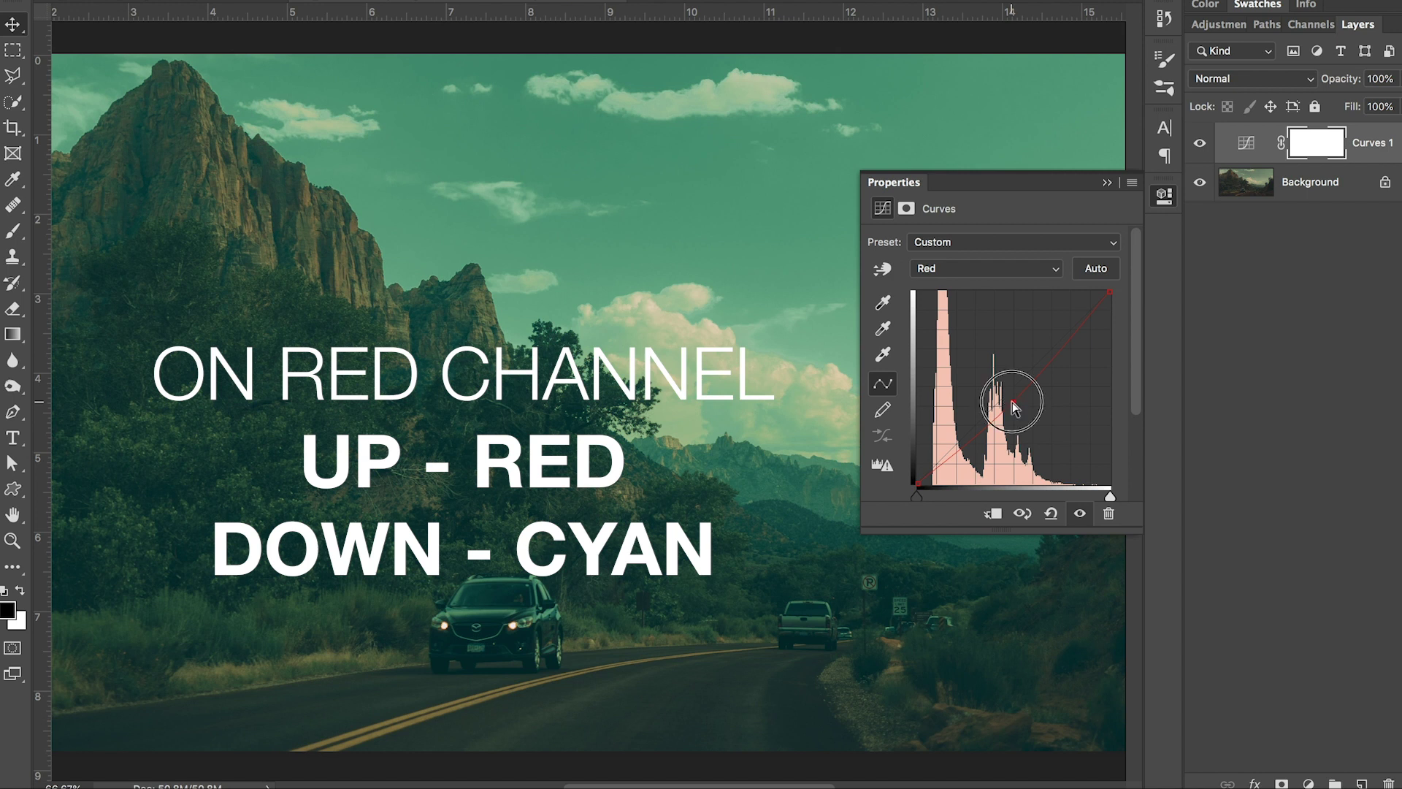
pyautogui.moveTo(1013, 403)
pyautogui.mouseDown()
pyautogui.moveTo(1002, 375)
pyautogui.moveTo(1023, 416)
pyautogui.moveTo(1012, 395)
pyautogui.mouseUp()
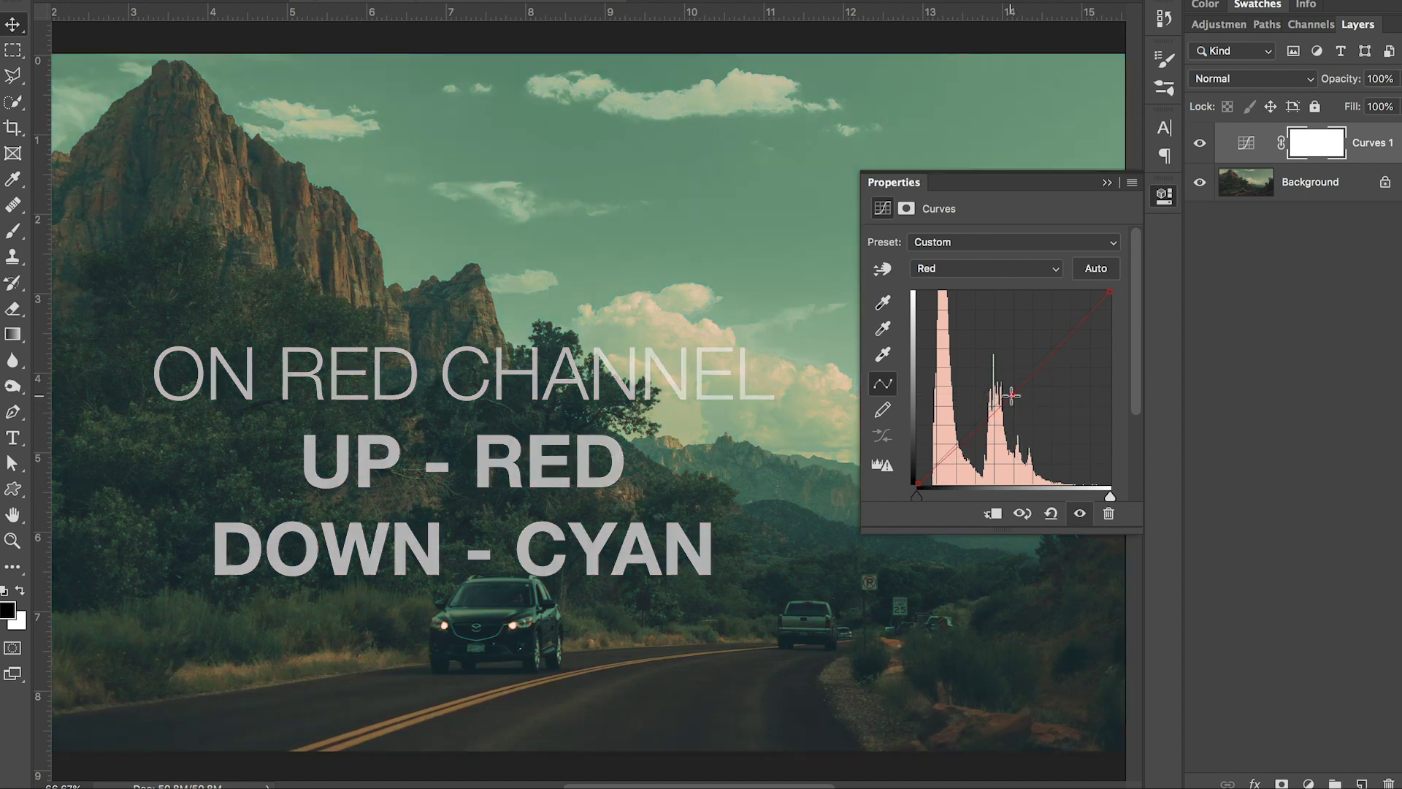
# On the Green channel curve, add a midtone point and pull it down for a strong magenta tint
pyautogui.click(1016, 273)
pyautogui.click(1008, 280)
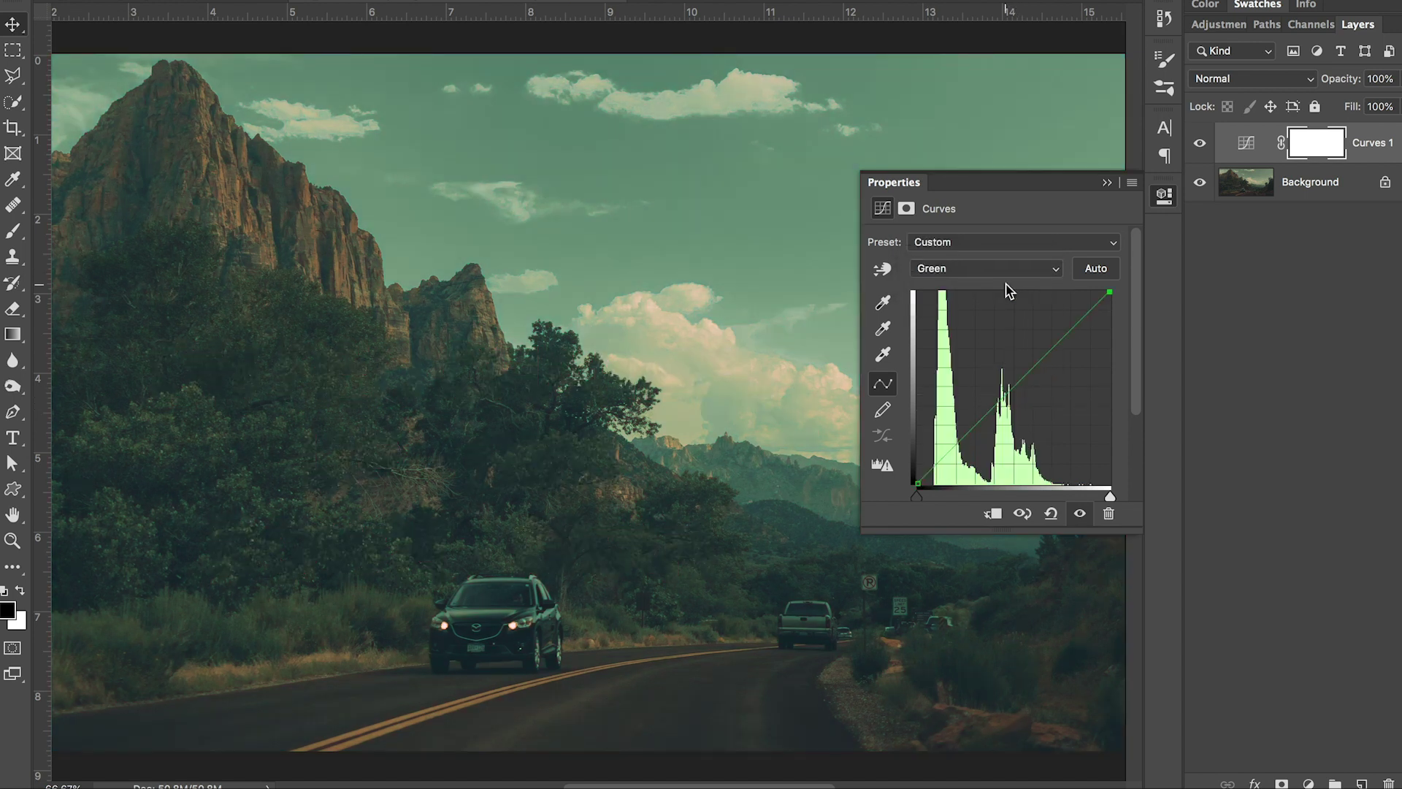
pyautogui.click(1003, 381)
pyautogui.moveTo(1002, 381); pyautogui.dragTo(1023, 416)
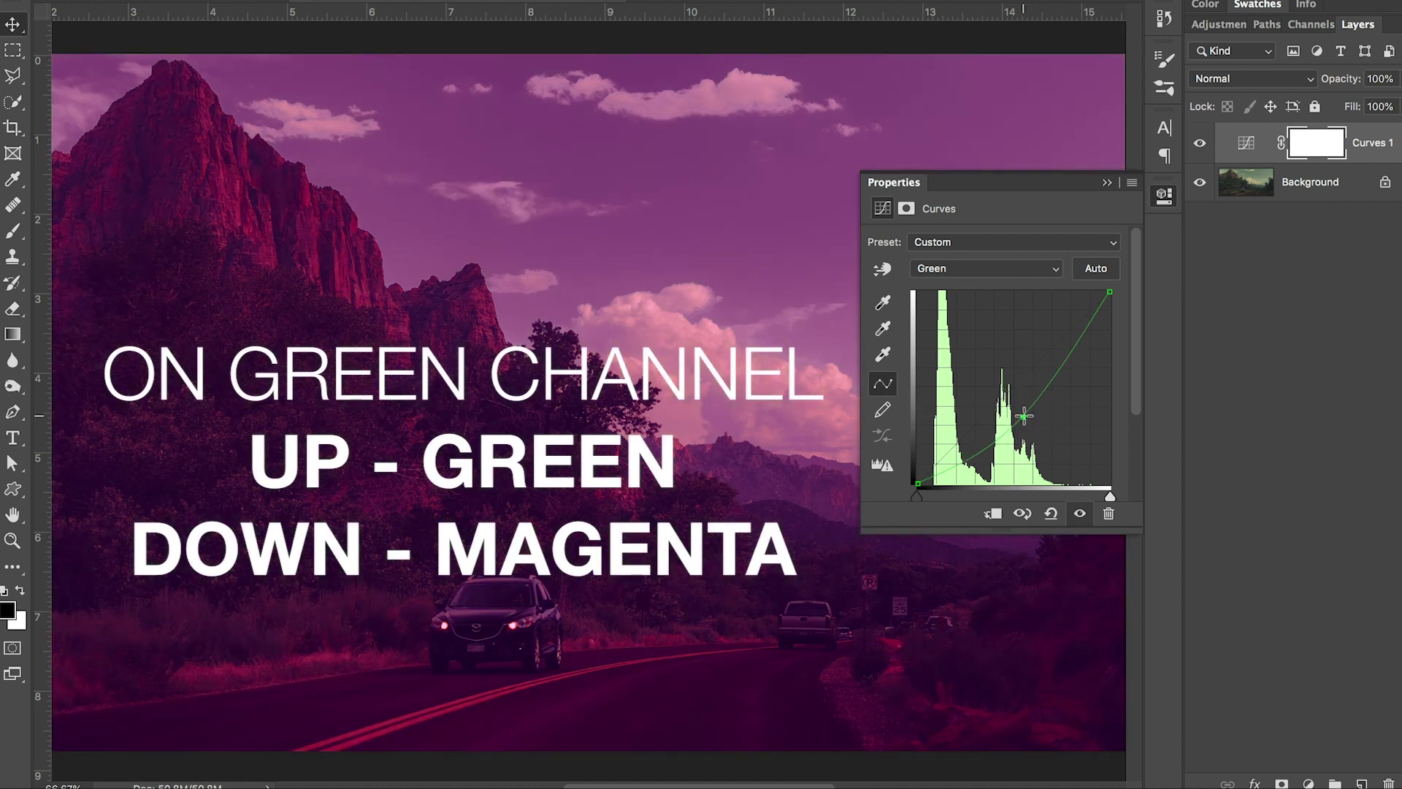
# Add a midtone point to the Blue channel curve
pyautogui.click(1005, 268)
pyautogui.click(1004, 285)
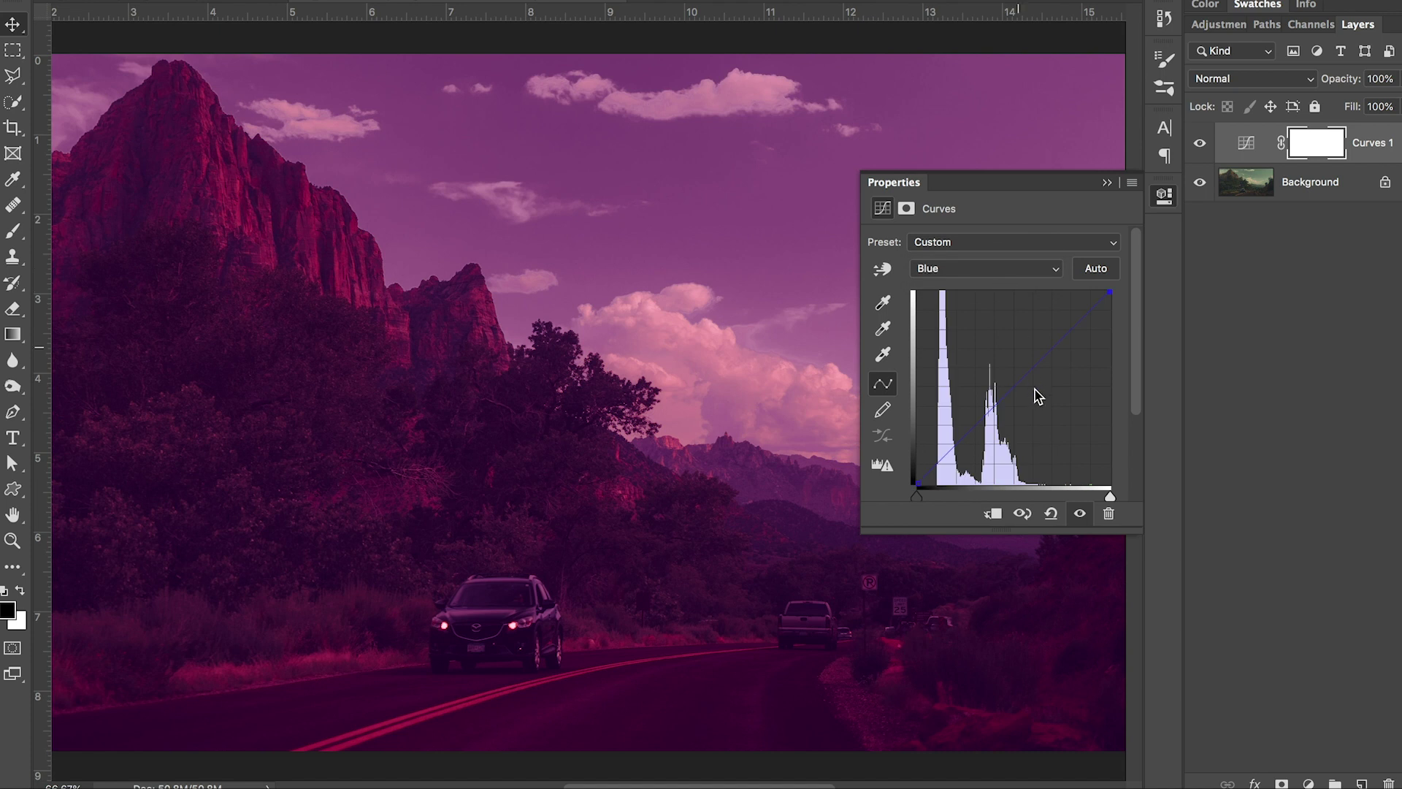
pyautogui.moveTo(1011, 391)
pyautogui.mouseDown()
pyautogui.moveTo(997, 367)
pyautogui.moveTo(1025, 407)
pyautogui.moveTo(1006, 390)
pyautogui.mouseUp()
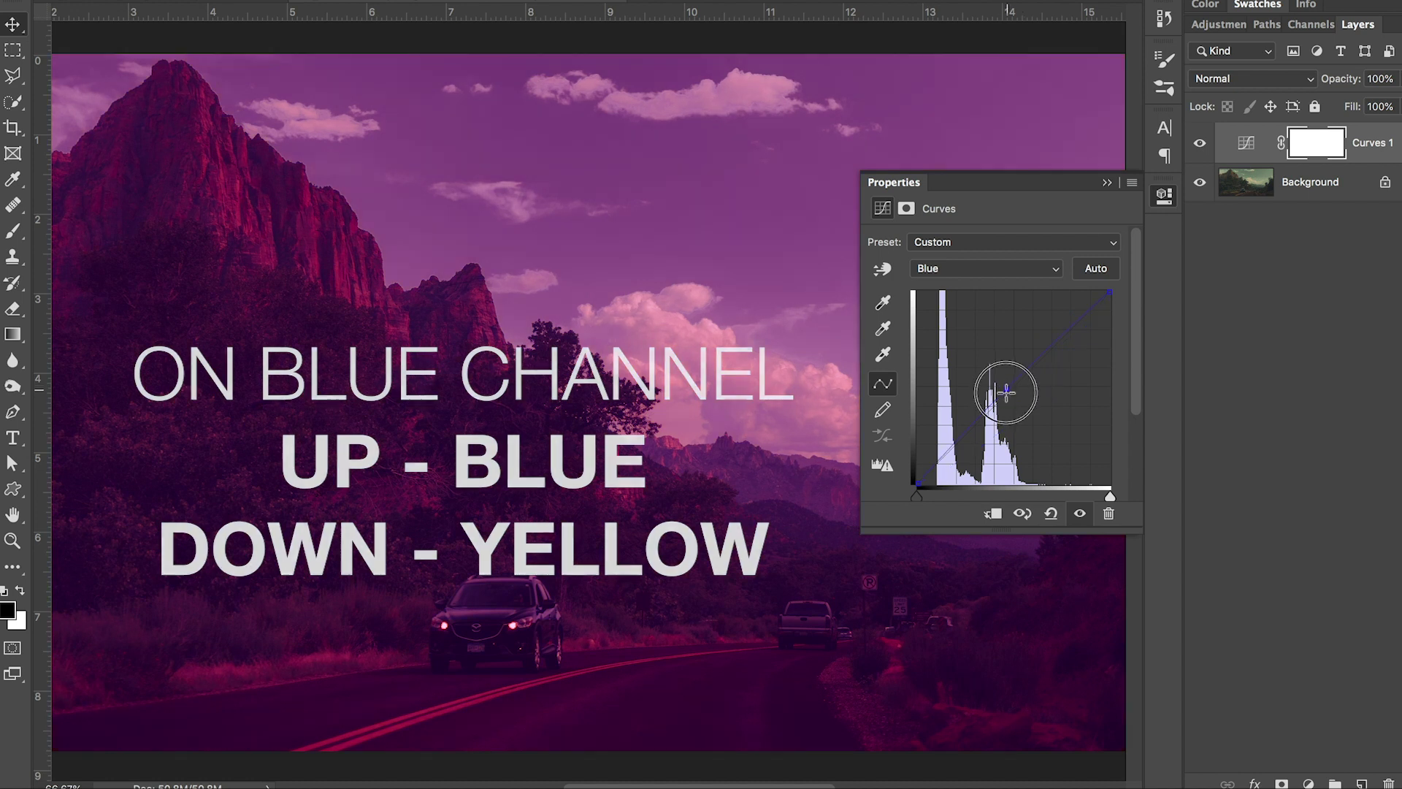
# Pull the midtone point of the Red channel curve further down to add more cyan
pyautogui.click(1003, 268)
pyautogui.click(999, 236)
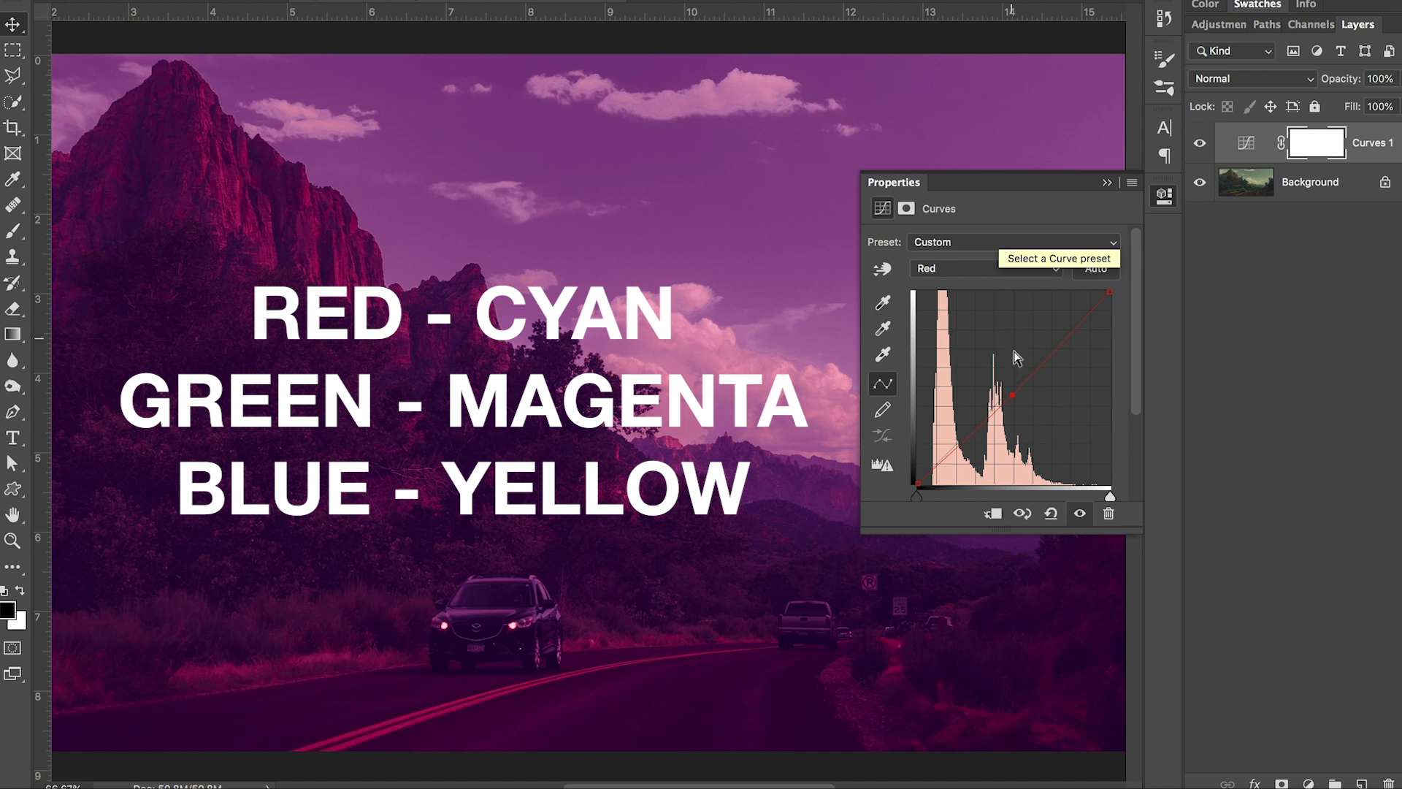
pyautogui.moveTo(1013, 393); pyautogui.dragTo(1025, 411)
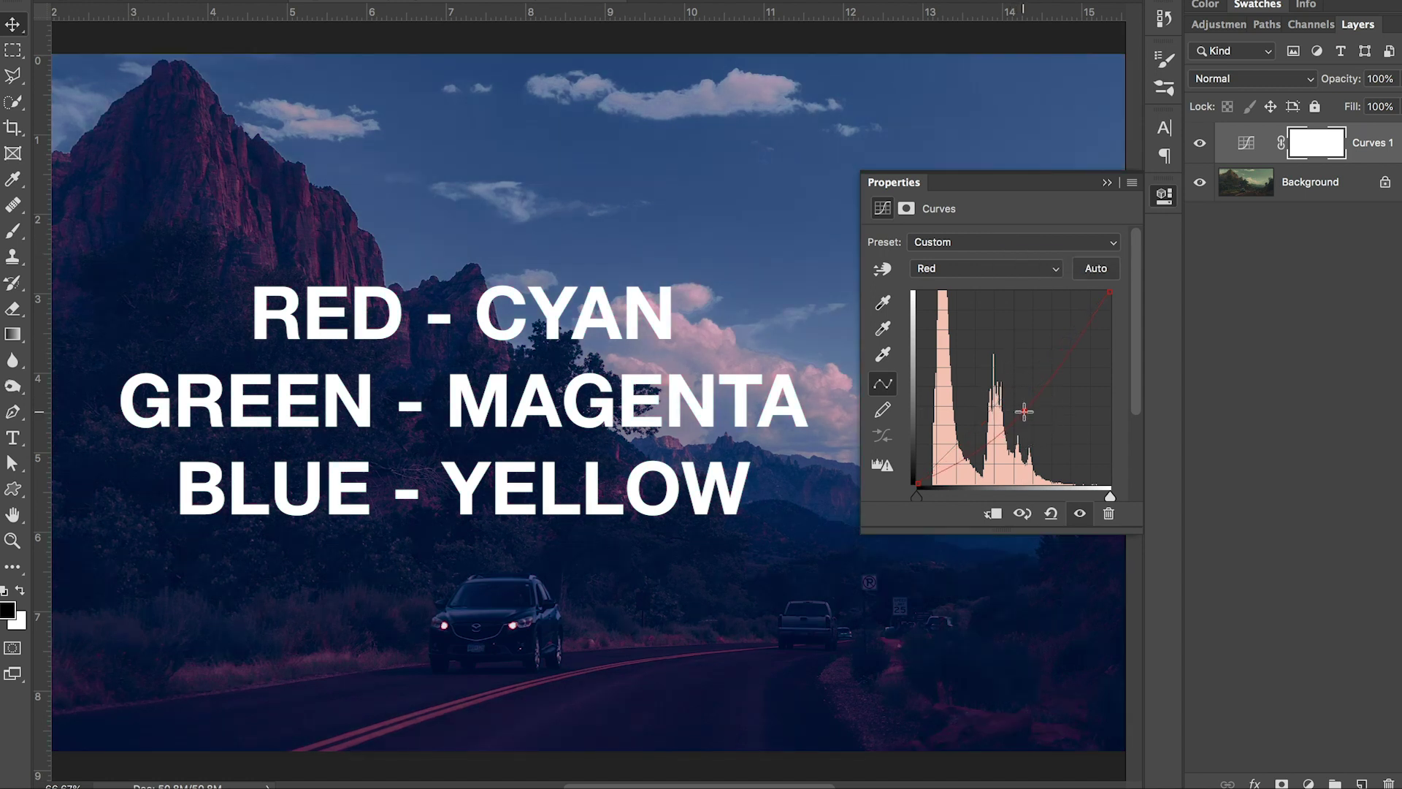
# Check the Green channel curve, and remove the midtone point from the Blue channel curve
pyautogui.click(991, 269)
pyautogui.click(990, 282)
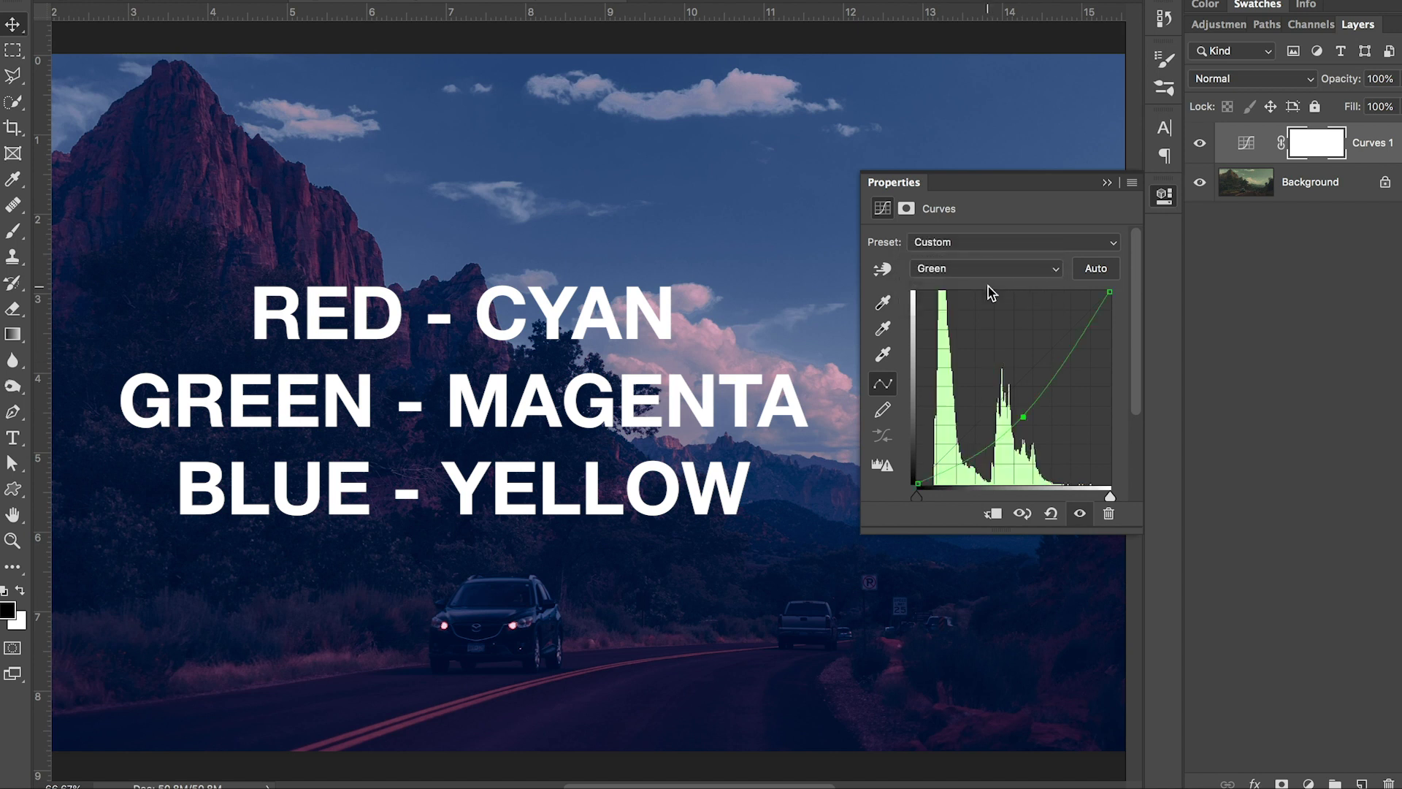
pyautogui.click(990, 269)
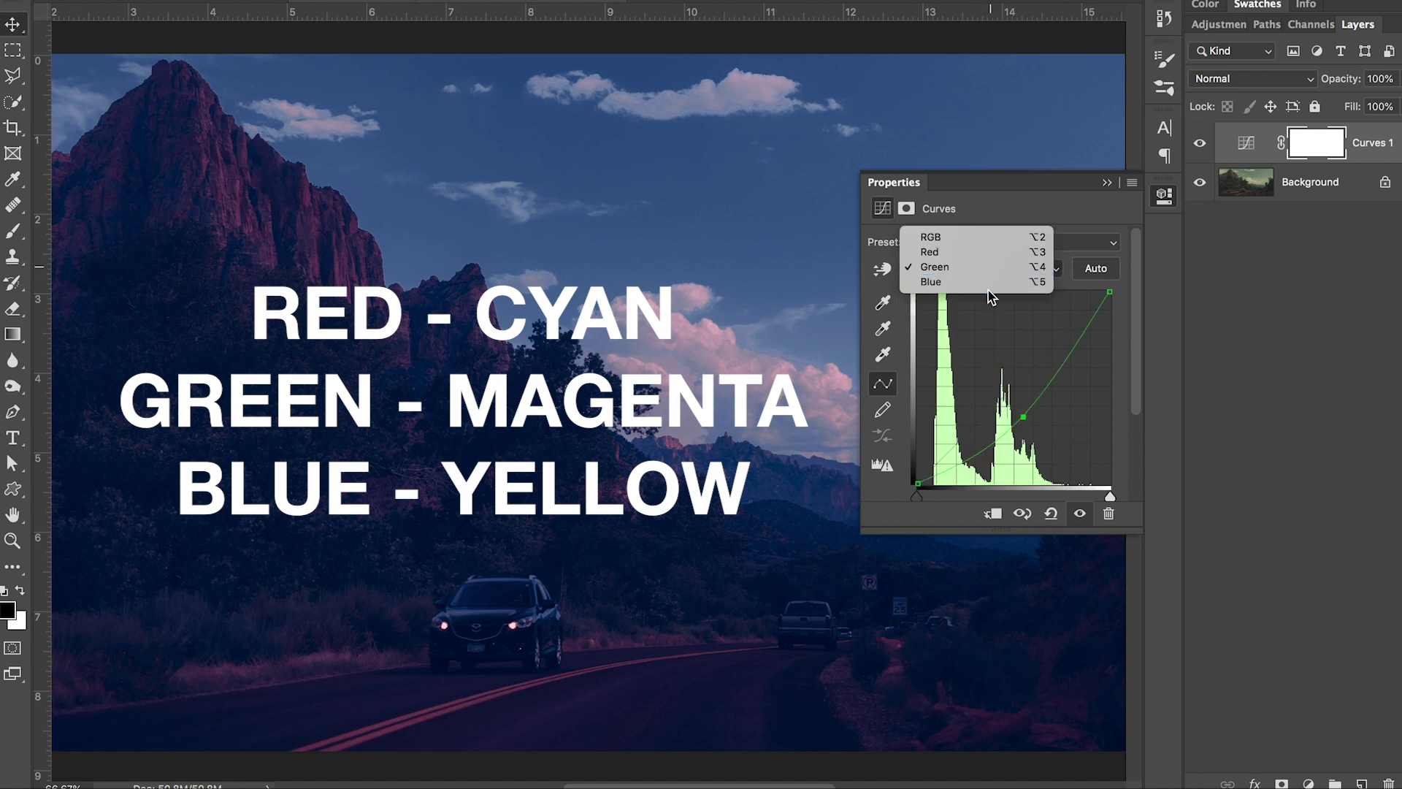
pyautogui.click(988, 282)
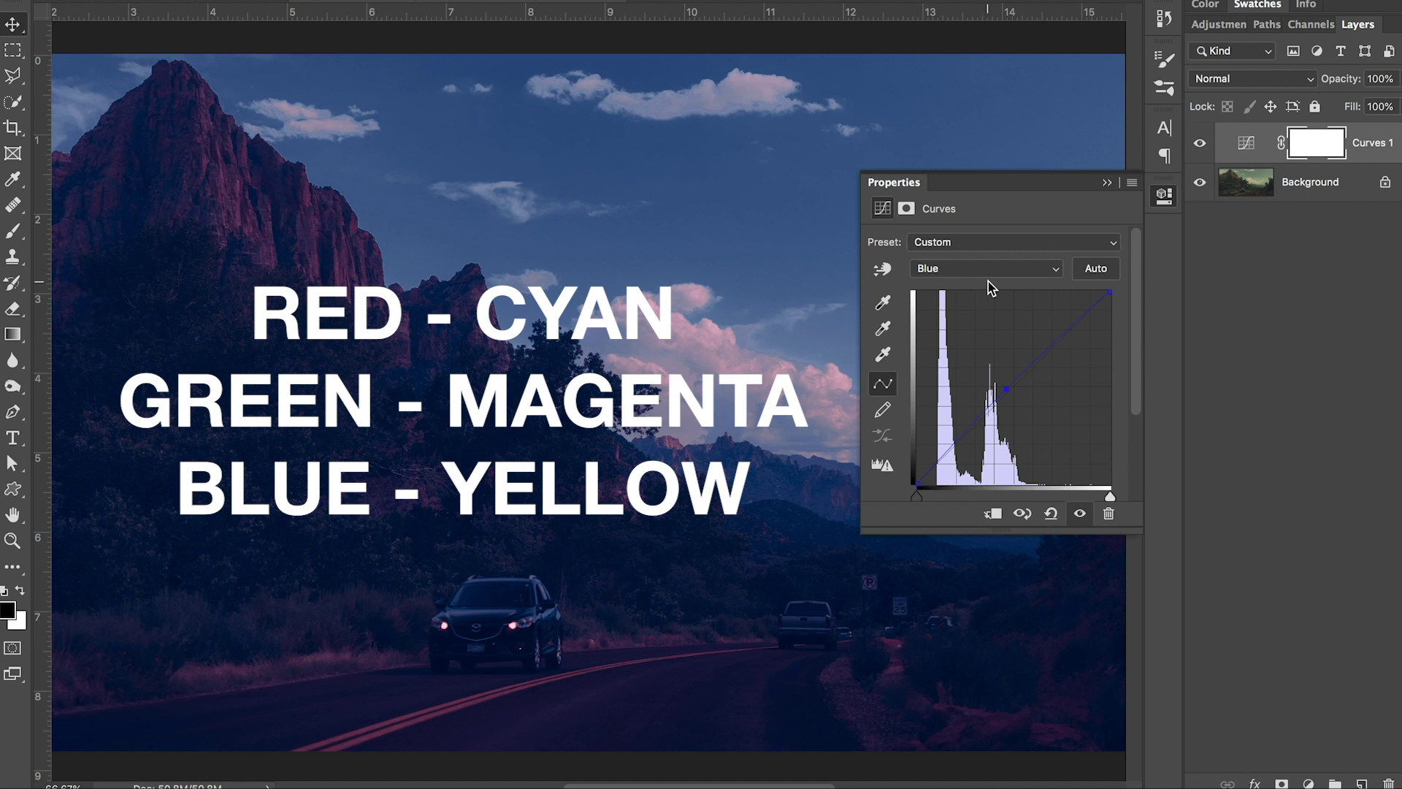
pyautogui.moveTo(1006, 389); pyautogui.dragTo(1145, 572)
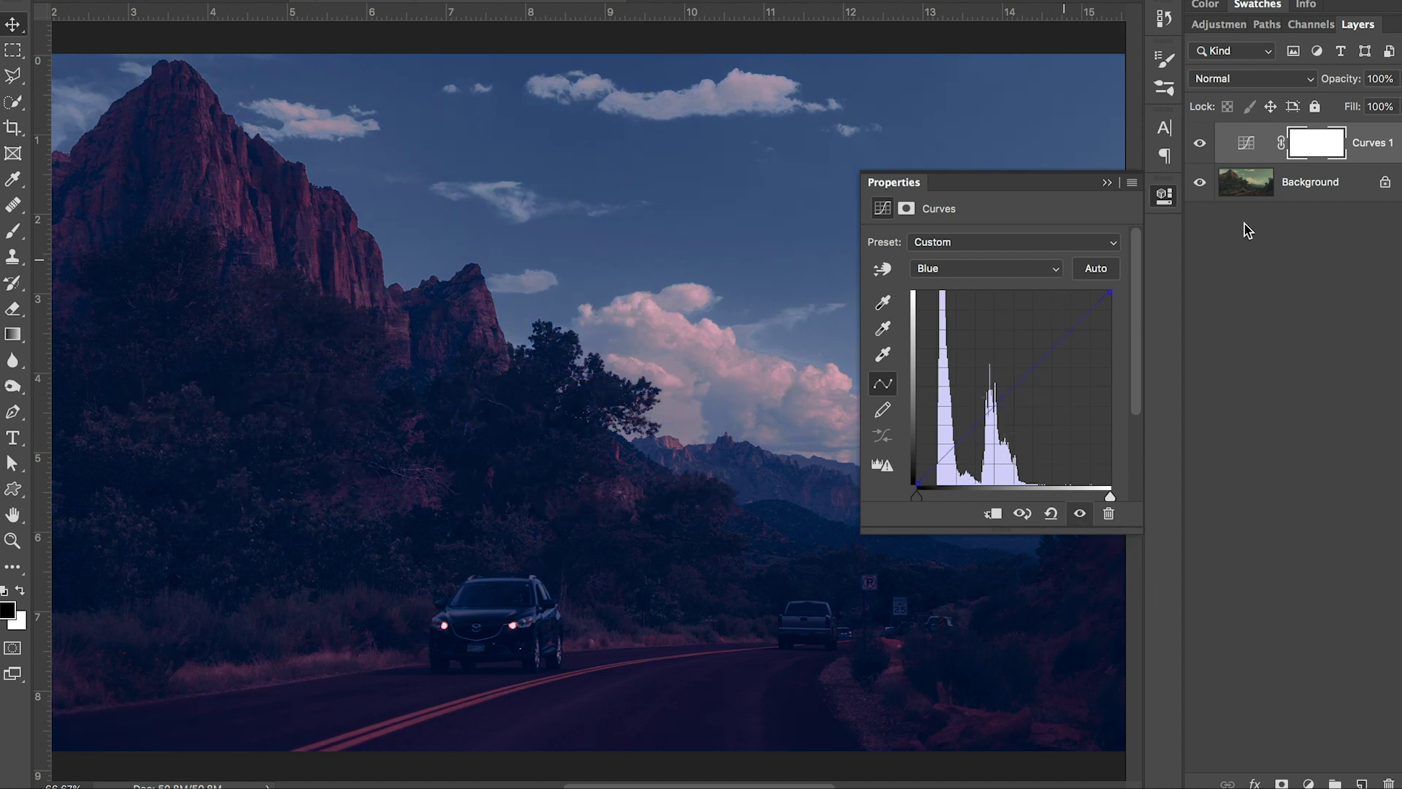
# Delete the Curves adjustment layer and add a fresh one above the Background
pyautogui.press('Delete')
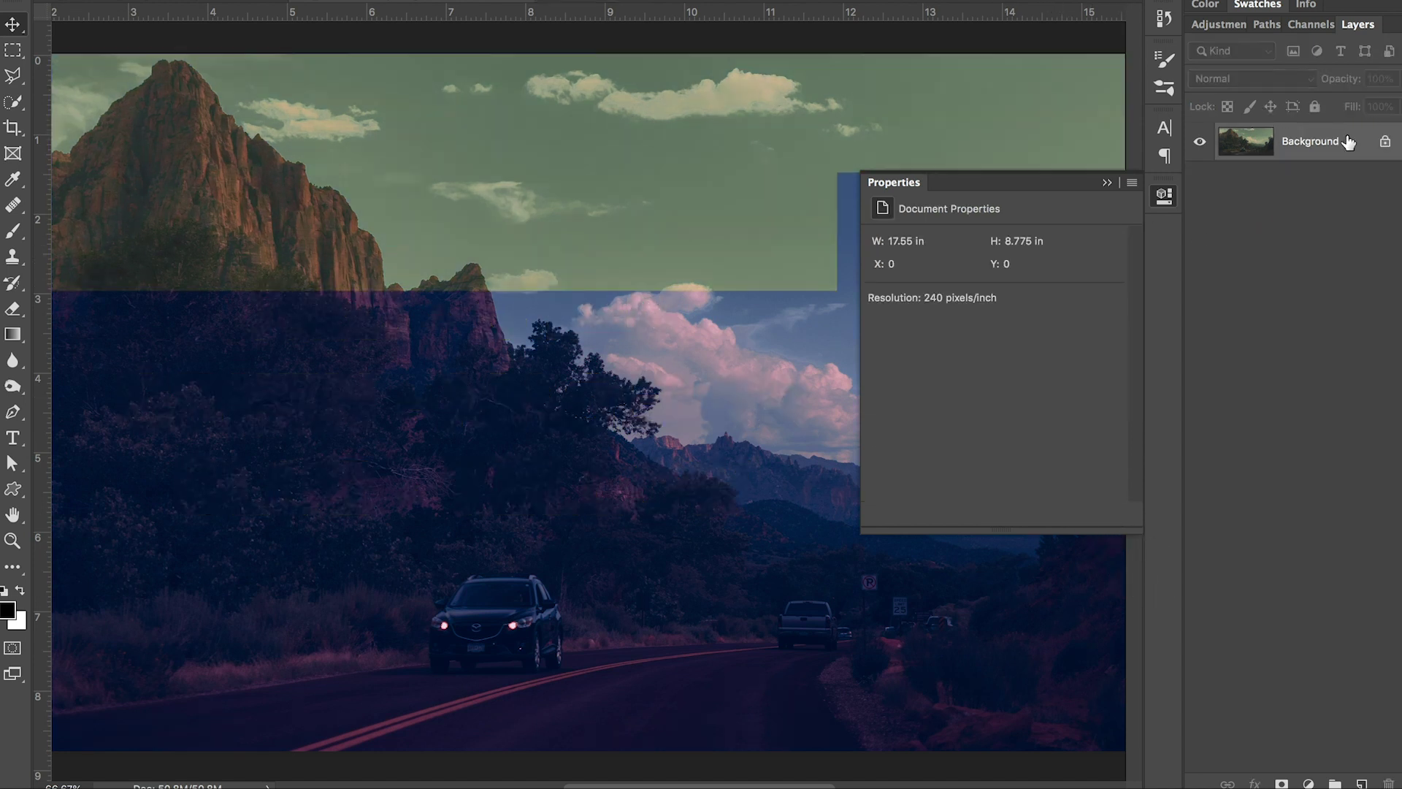
pyautogui.click(1282, 784)
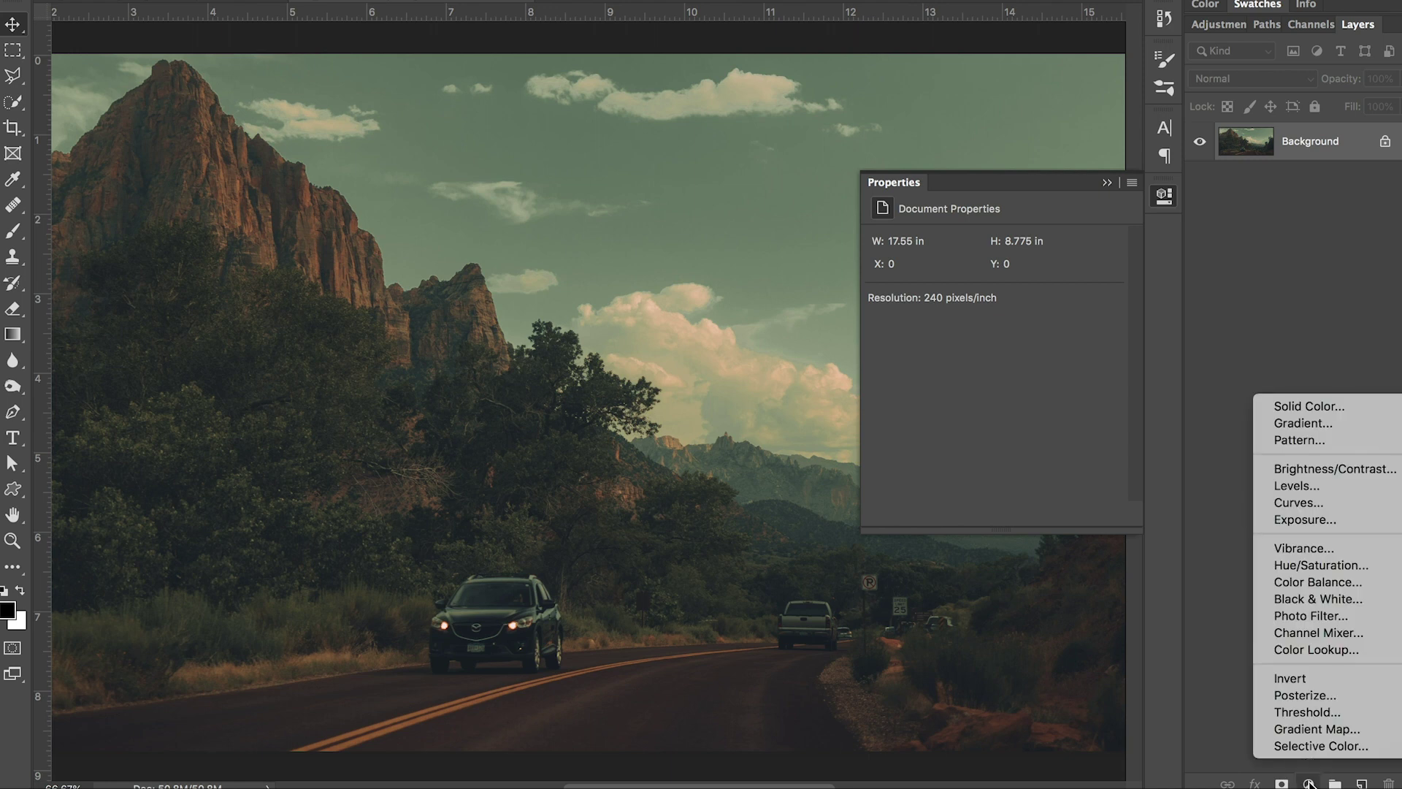
pyautogui.click(1333, 501)
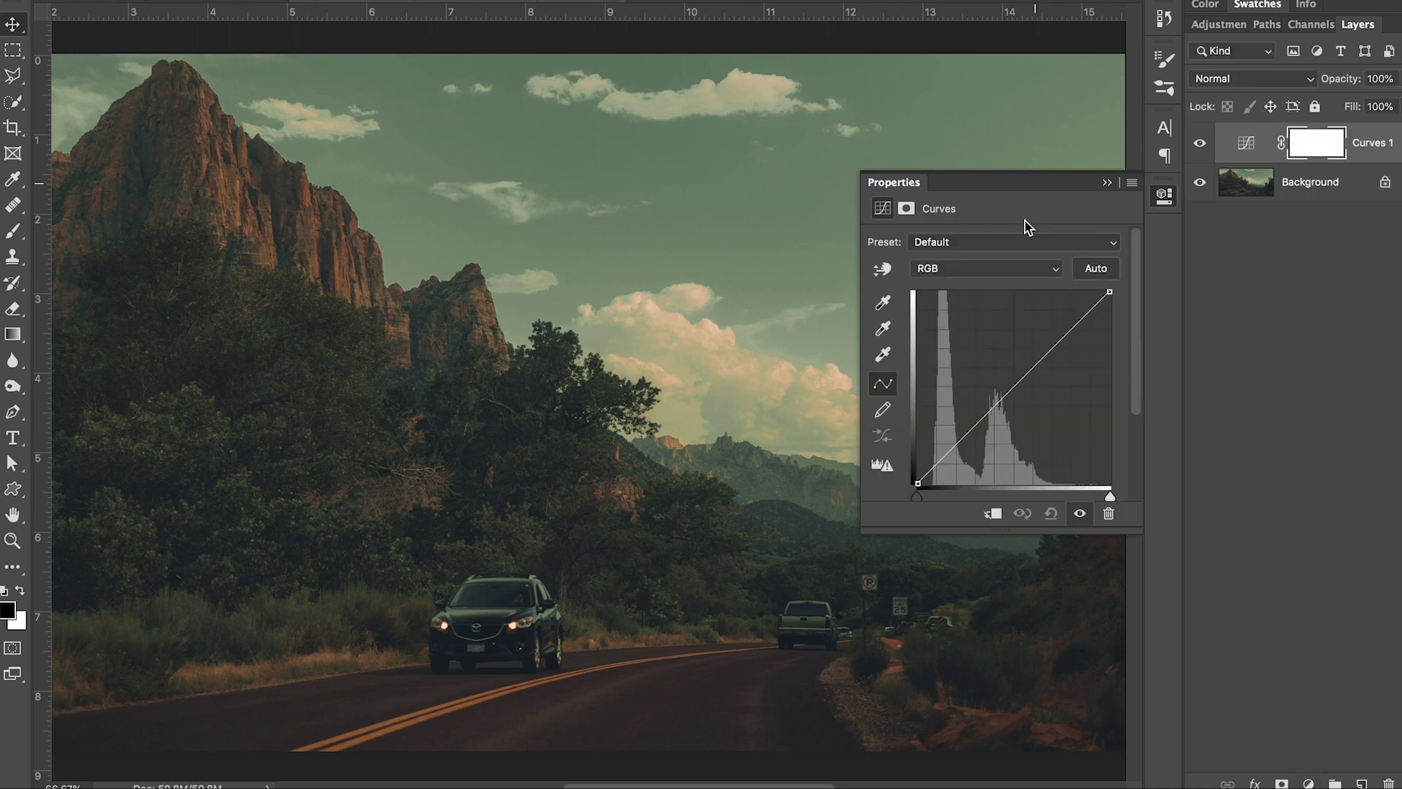
# On the Blue channel curve, anchor the midtones, lift the black point slightly and add a shadow point to tint the shadows blue
pyautogui.click(1018, 267)
pyautogui.click(993, 311)
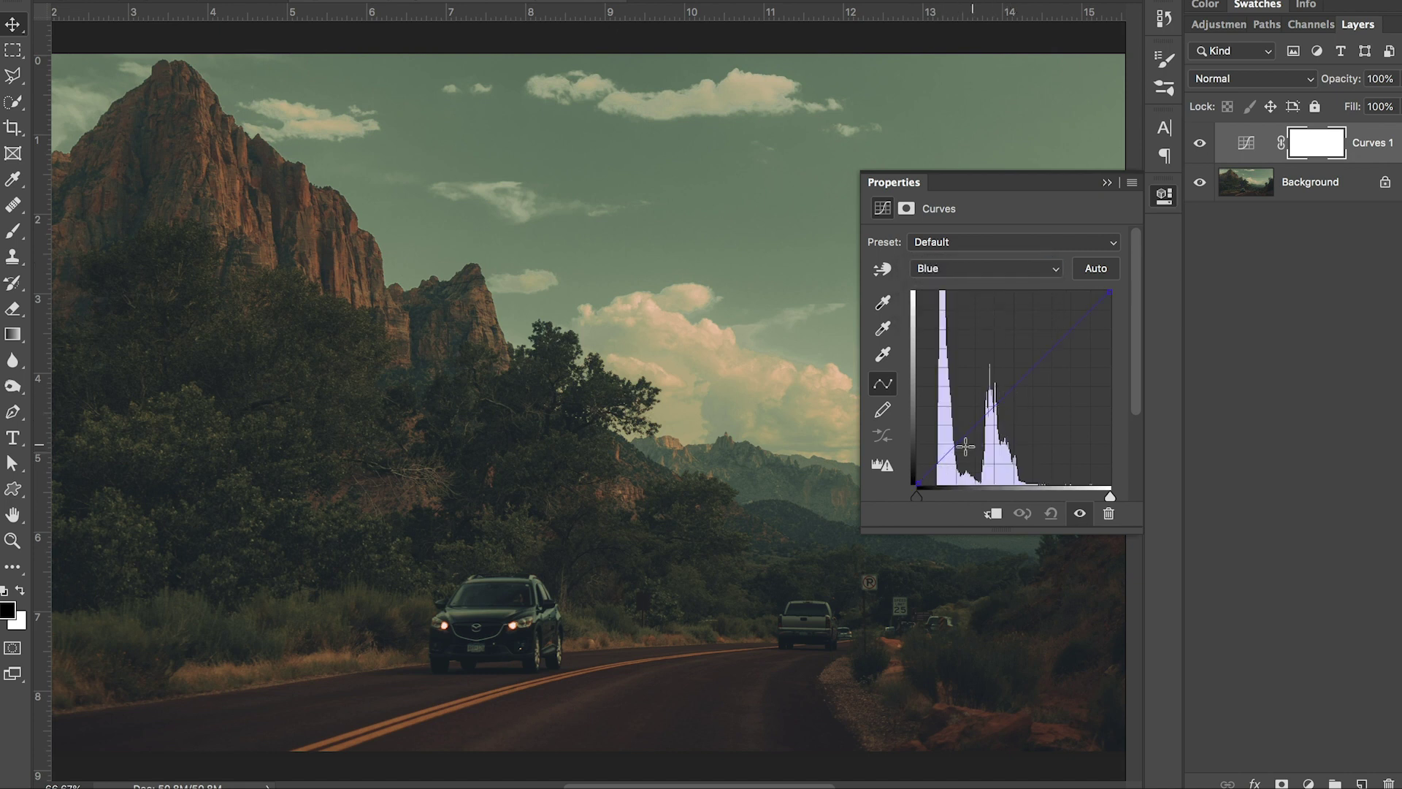
pyautogui.click(1012, 387)
pyautogui.click(917, 485)
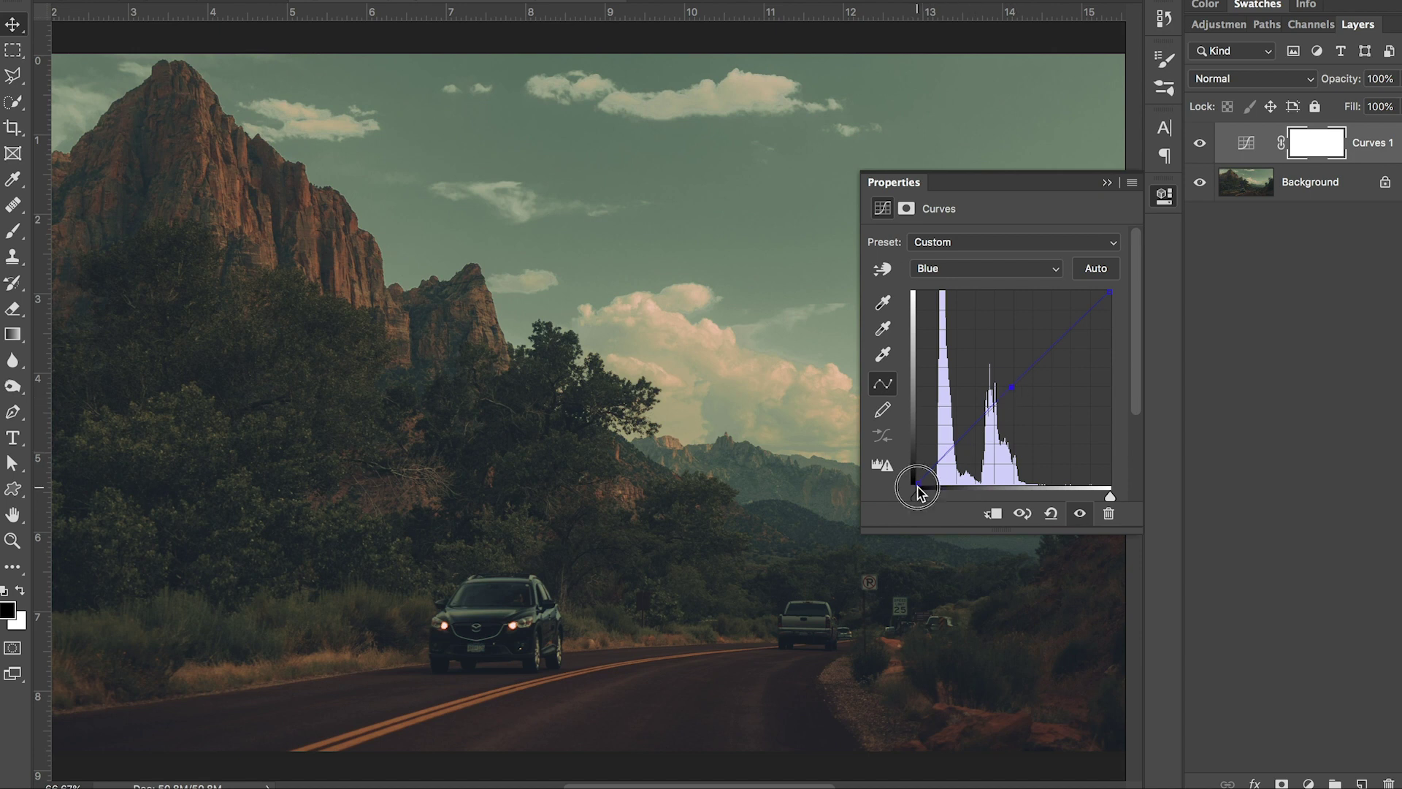
pyautogui.moveTo(917, 484); pyautogui.dragTo(918, 471)
pyautogui.moveTo(960, 437); pyautogui.dragTo(961, 435)
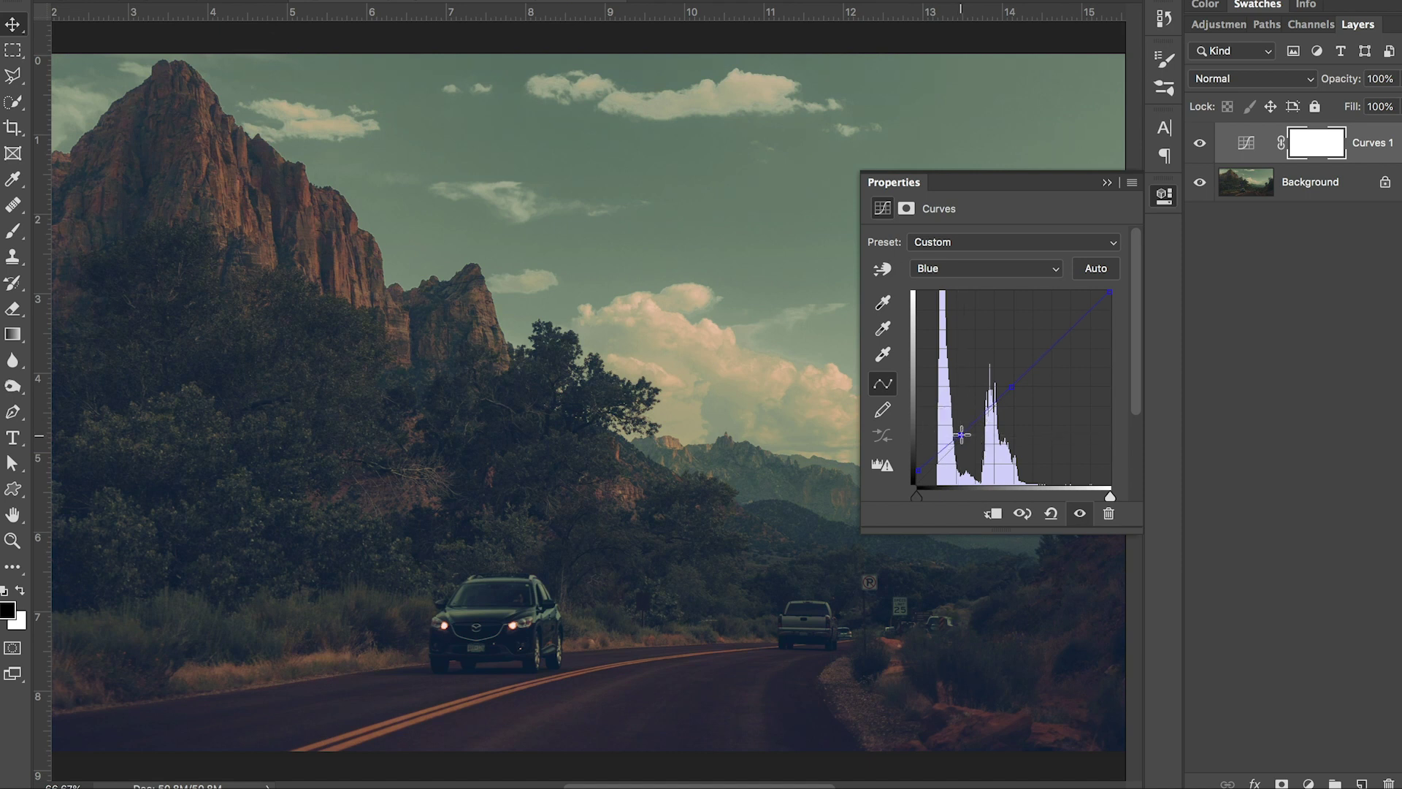
# On the Red channel curve, anchor the midtones and lower a shadow point slightly to add cyan to the shadows
pyautogui.click(999, 280)
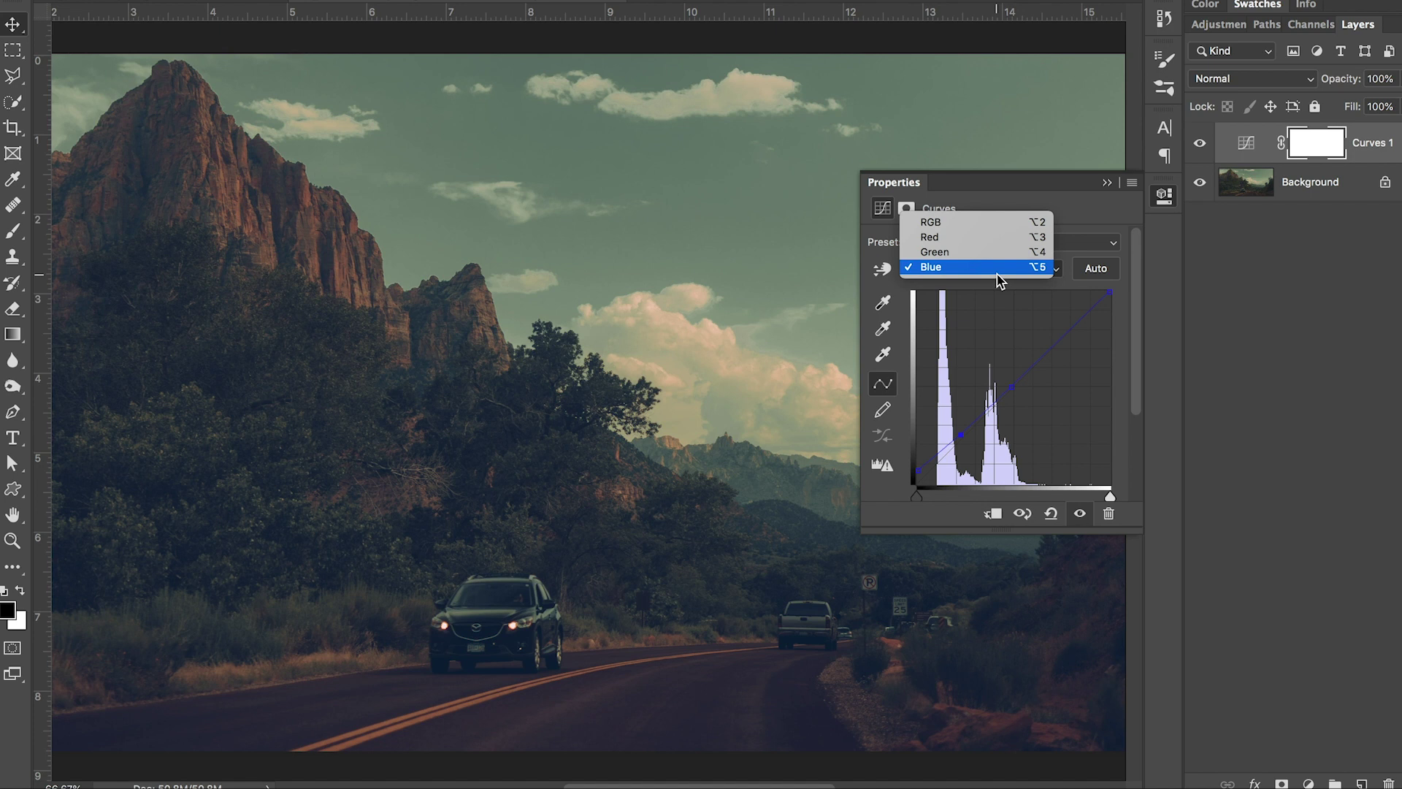
pyautogui.click(997, 237)
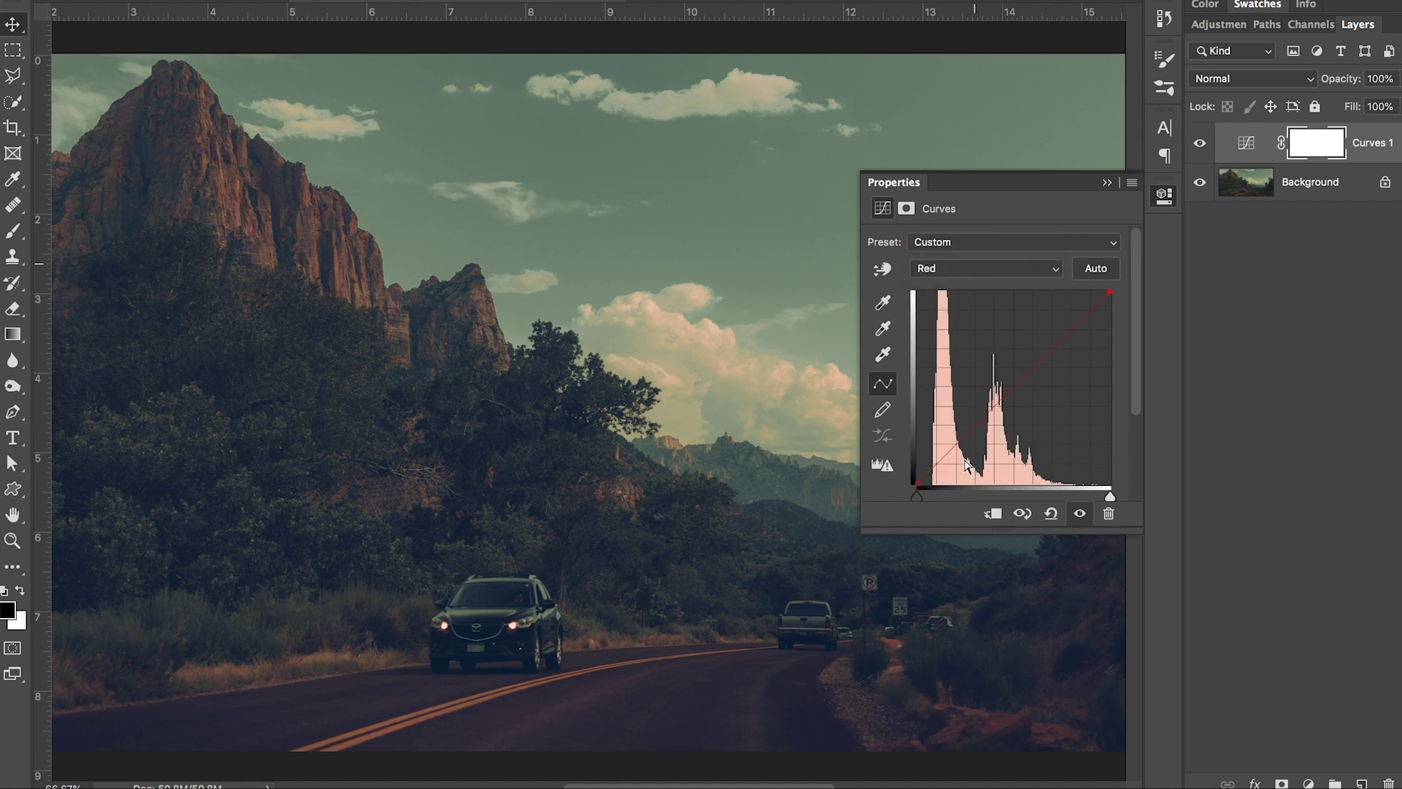
pyautogui.click(1013, 387)
pyautogui.click(954, 445)
pyautogui.click(955, 449)
pyautogui.moveTo(955, 447); pyautogui.dragTo(958, 452)
# Switch to Lightroom and examine the Blue channel tone curve of the photo of the climbing hiker
pyautogui.moveTo(825, 782)
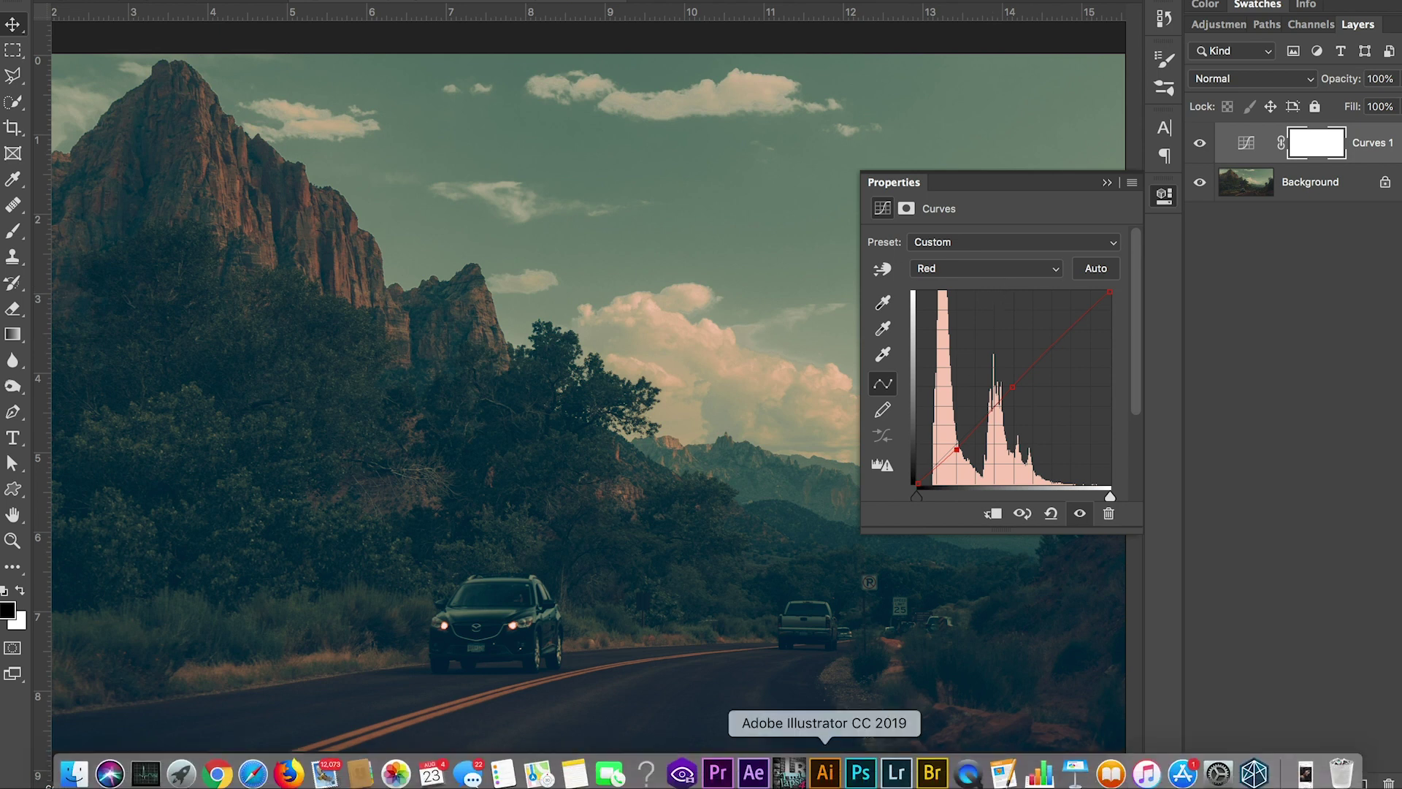
pyautogui.click(896, 773)
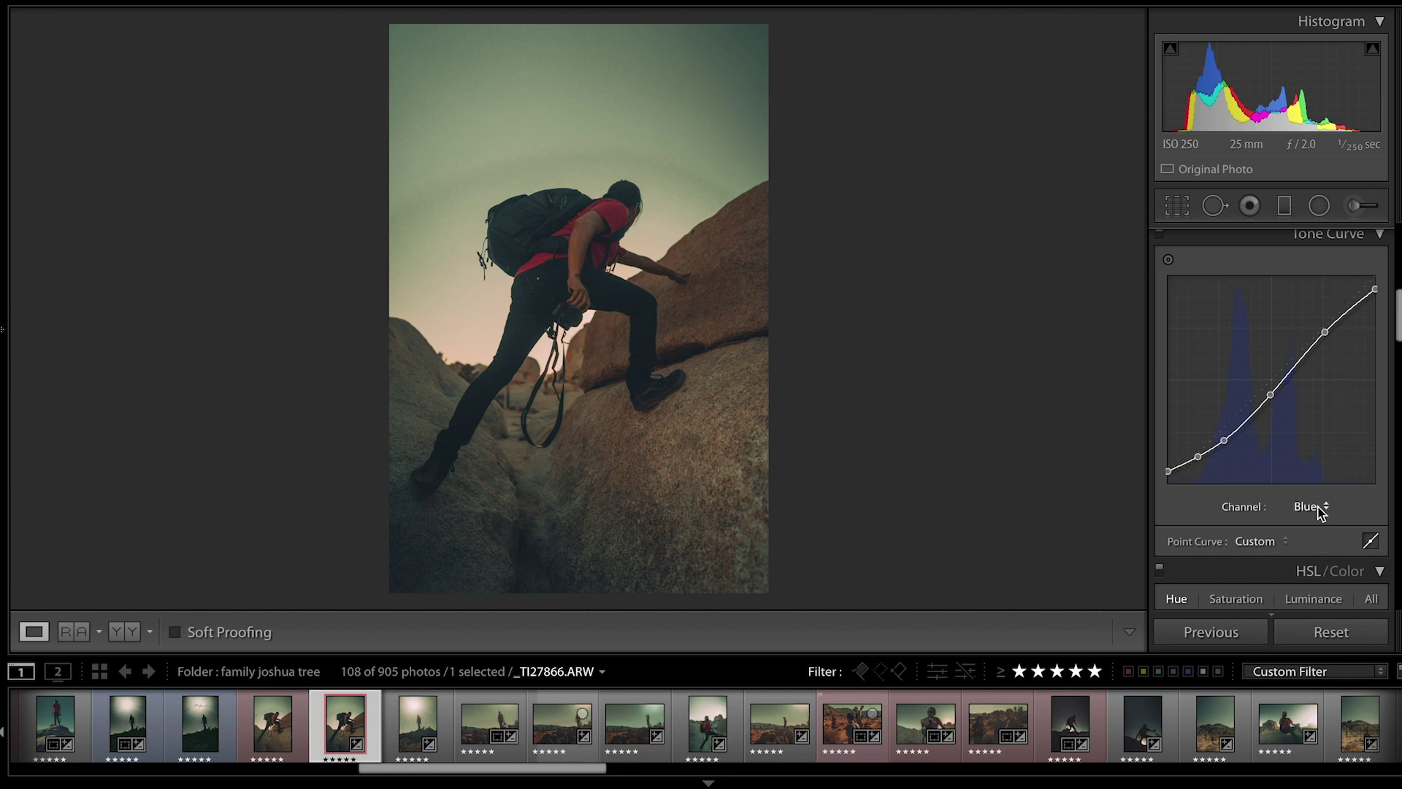
pyautogui.scroll(-2, 1270, 365)
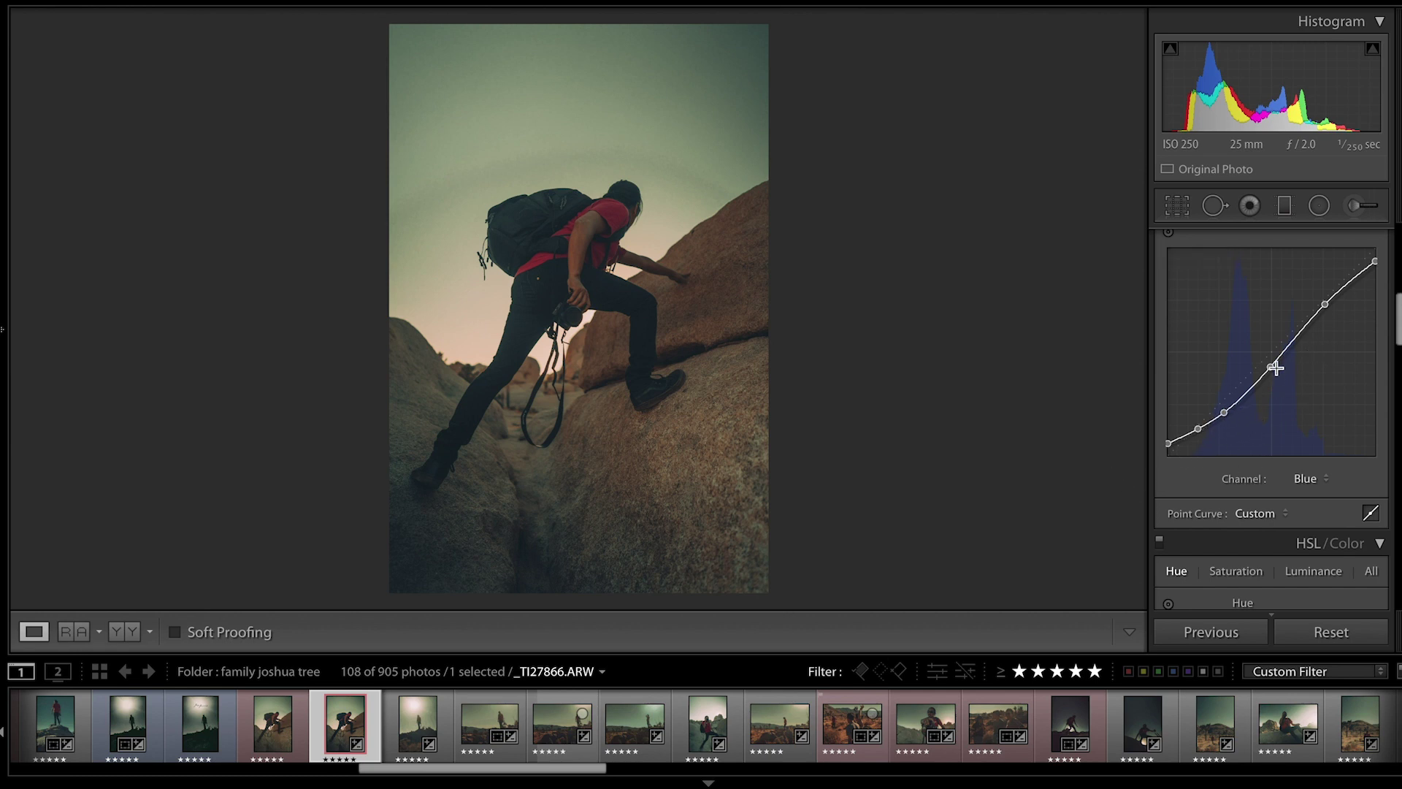
# Raise the midtone point of the Blue channel tone curve slightly and examine the Red and Green channel curves
pyautogui.moveTo(1271, 367)
pyautogui.mouseDown()
pyautogui.moveTo(1262, 349)
pyautogui.moveTo(1272, 360)
pyautogui.mouseUp()
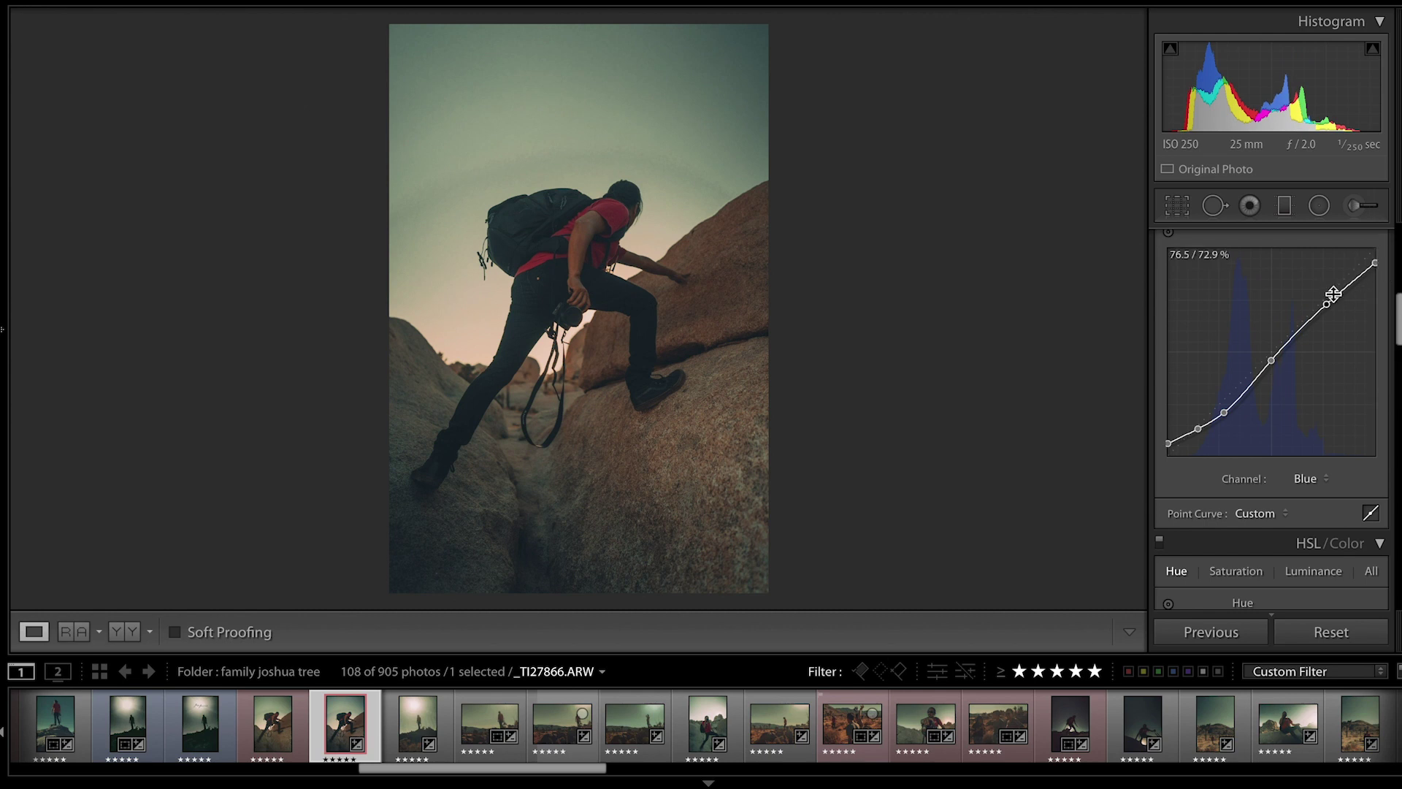
pyautogui.click(1308, 478)
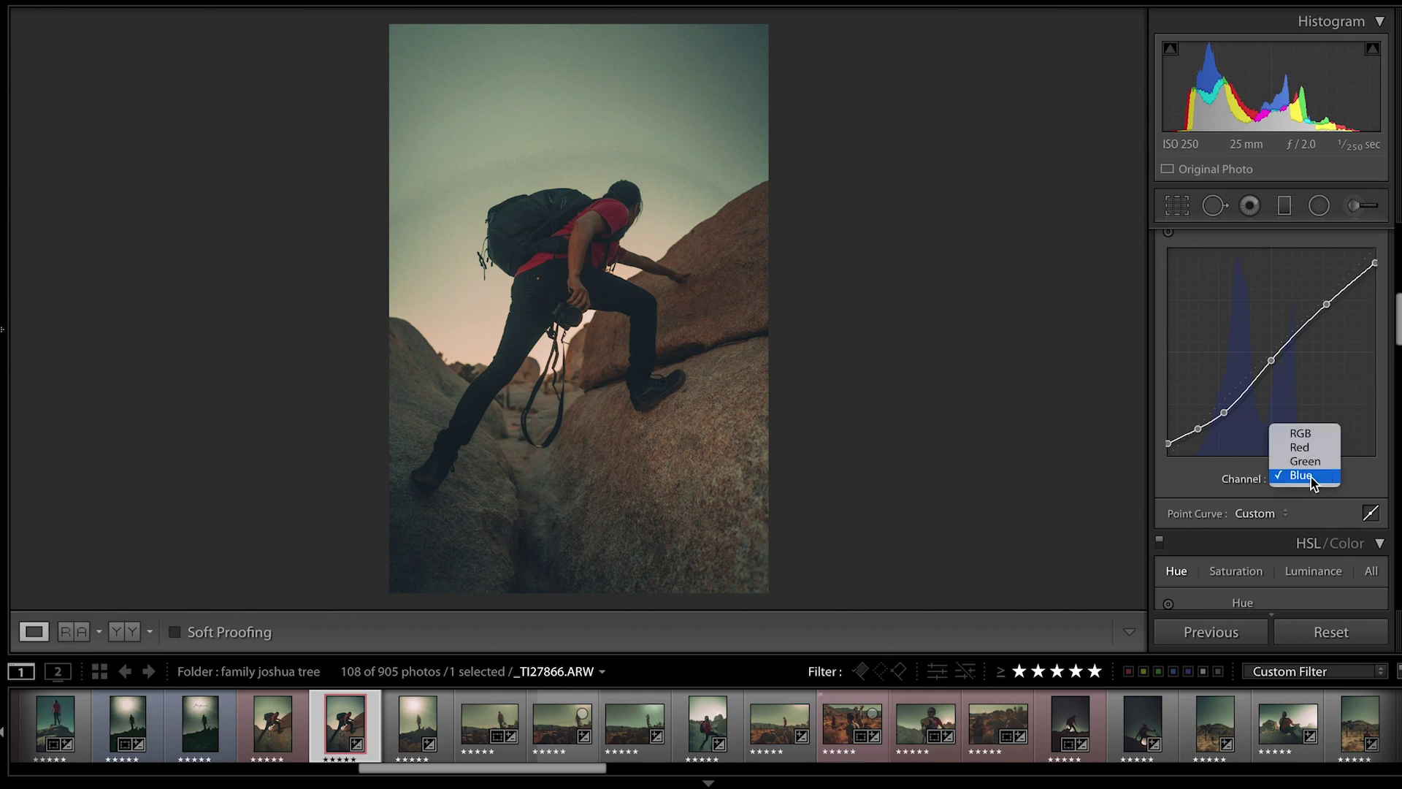
pyautogui.click(1300, 451)
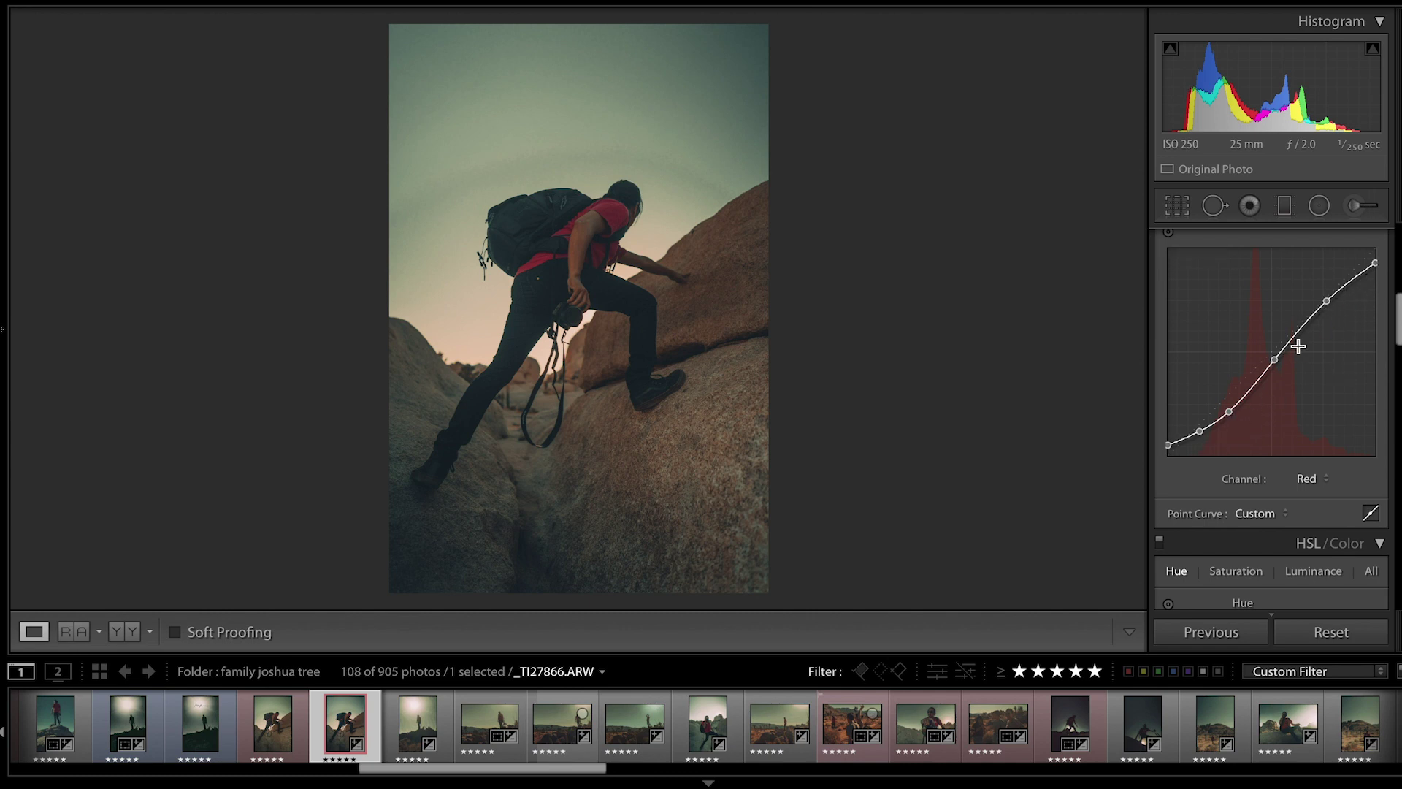
pyautogui.click(1313, 480)
pyautogui.click(1311, 493)
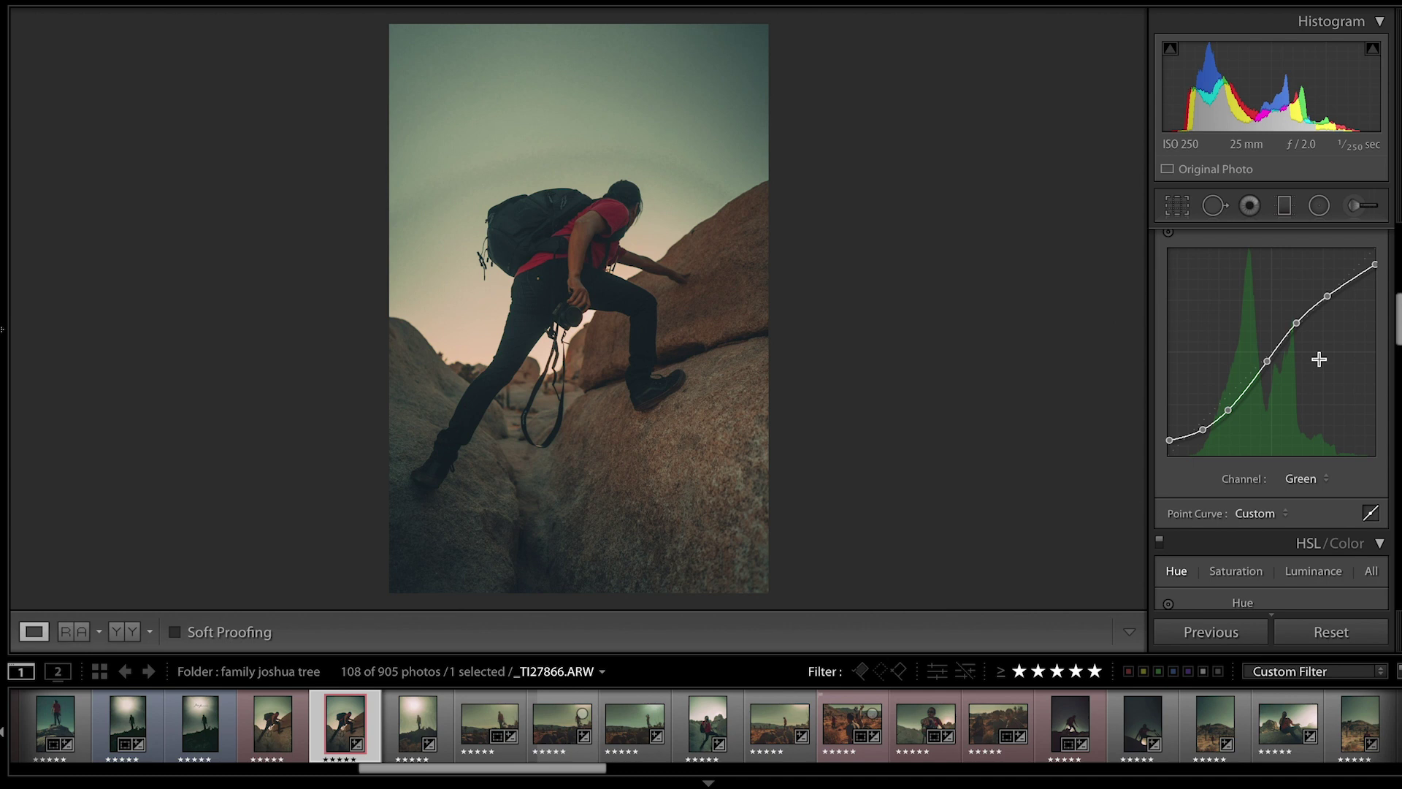
pyautogui.click(1300, 482)
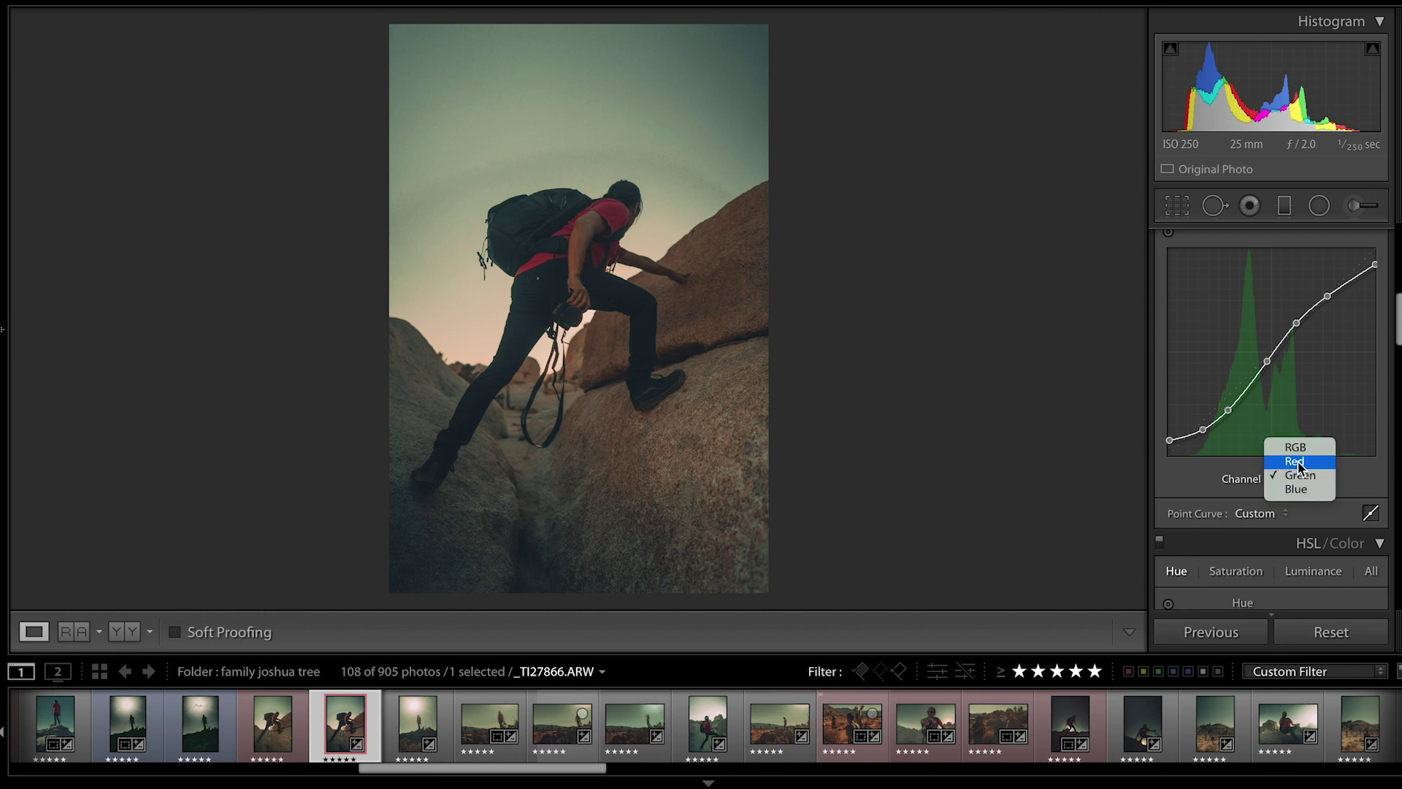
pyautogui.click(1296, 462)
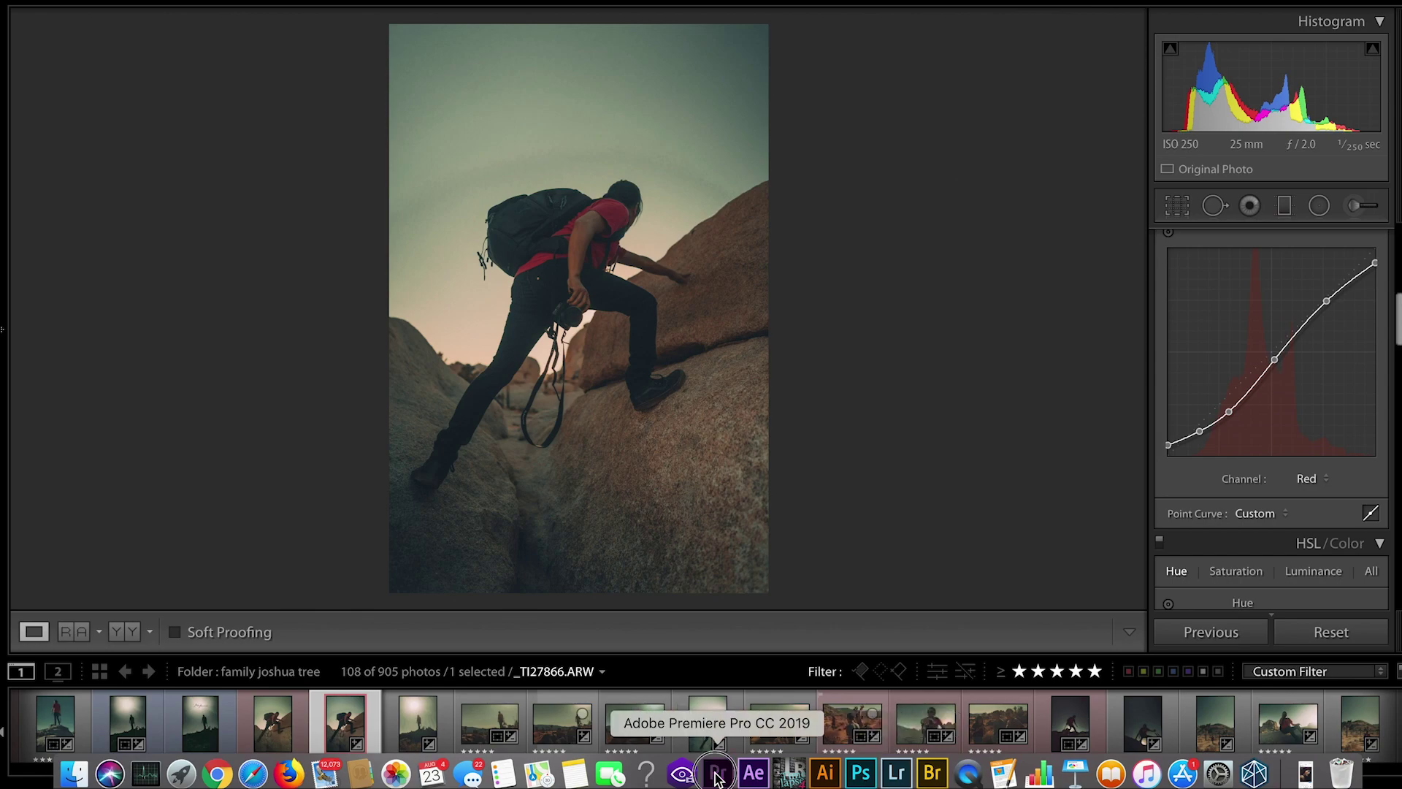
# Switch to Premiere Pro, move the playhead to 00:00:01:05 on the joshua tree ba sequence and bring up the Lumetri Color curves
pyautogui.click(717, 776)
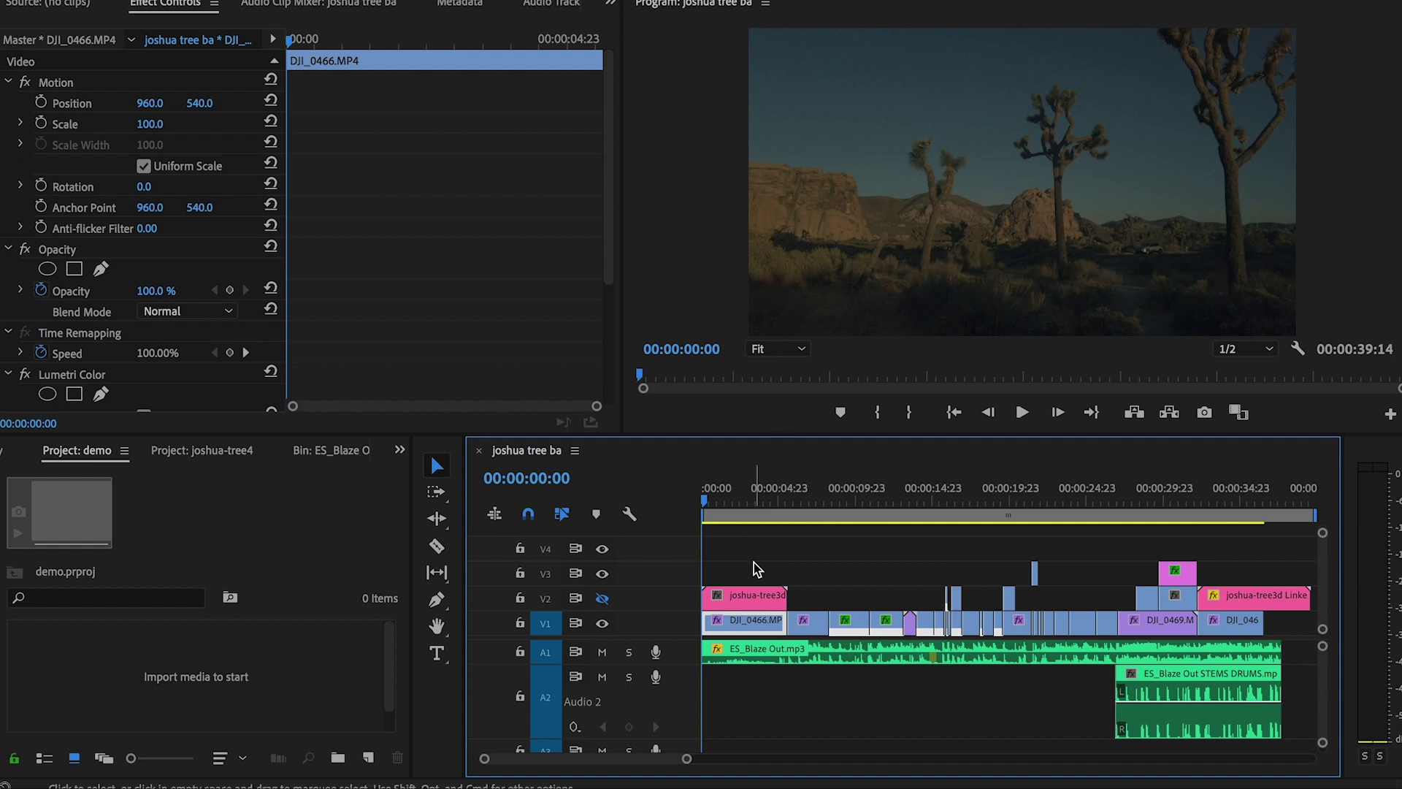
pyautogui.moveTo(703, 499)
pyautogui.mouseDown()
pyautogui.moveTo(752, 502)
pyautogui.moveTo(725, 503)
pyautogui.mouseUp()
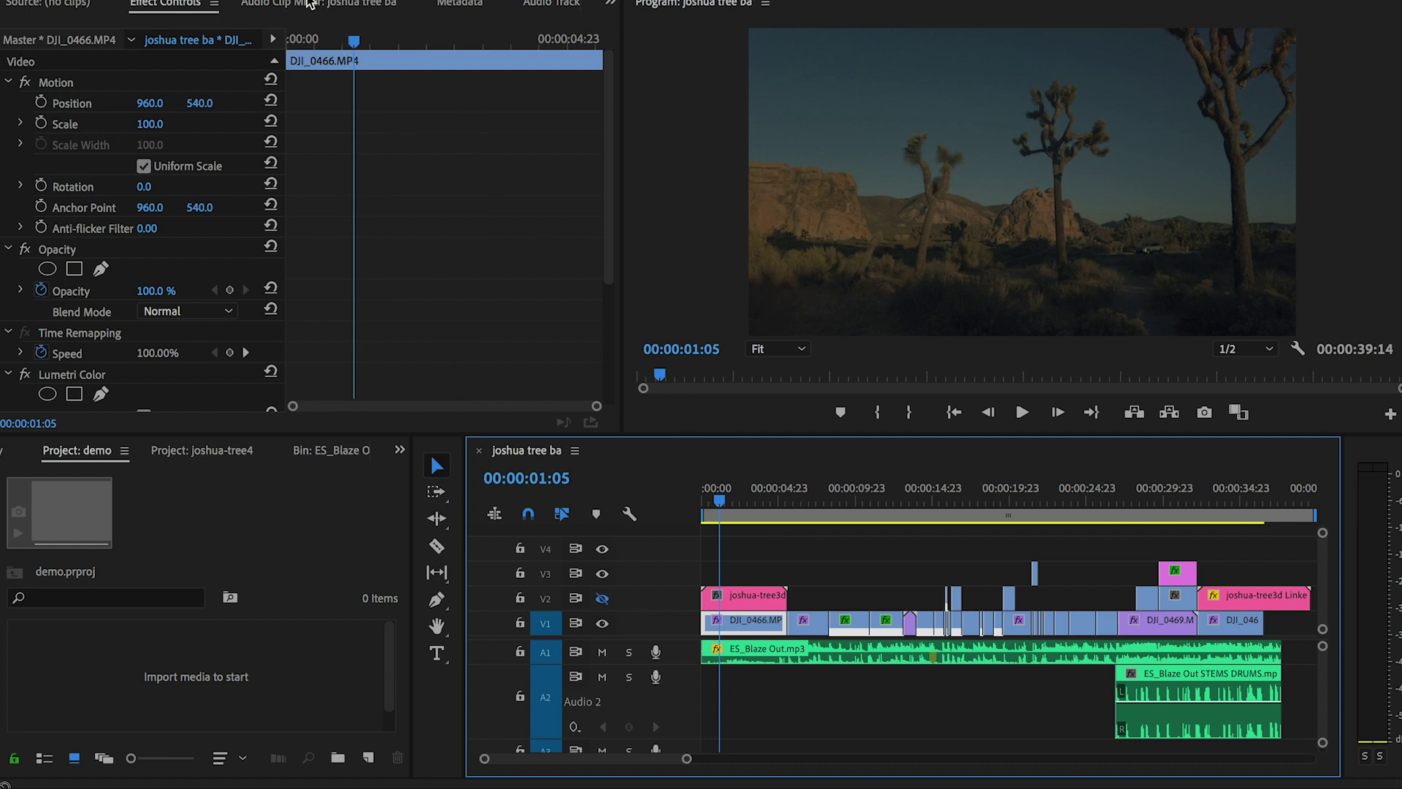
pyautogui.hotkey('alt', 'shift', '4')
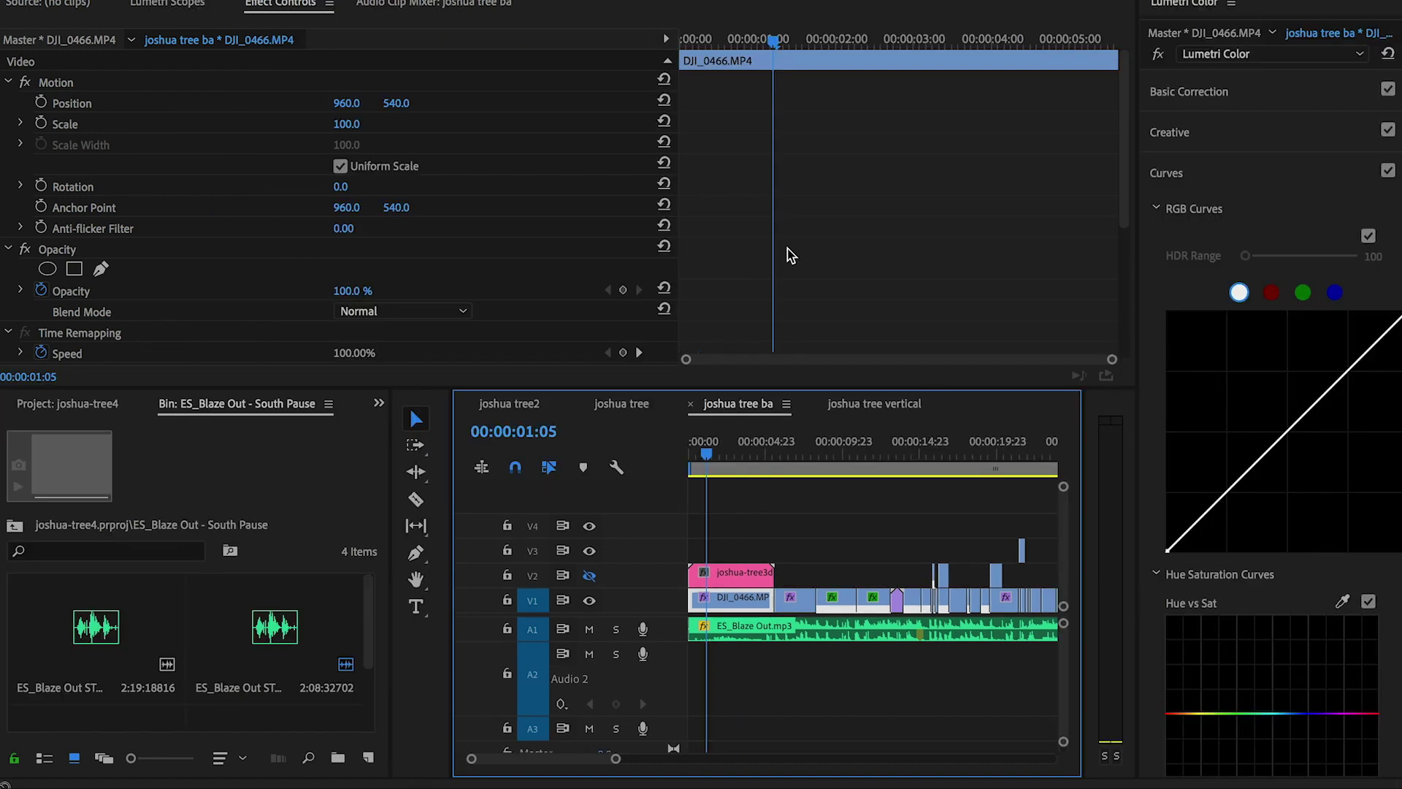
# Shape the master RGB curve of DJI_0466.MP4 into a gentle S with anchored midtones, a lifted black point and a lowered white point
pyautogui.click(1285, 434)
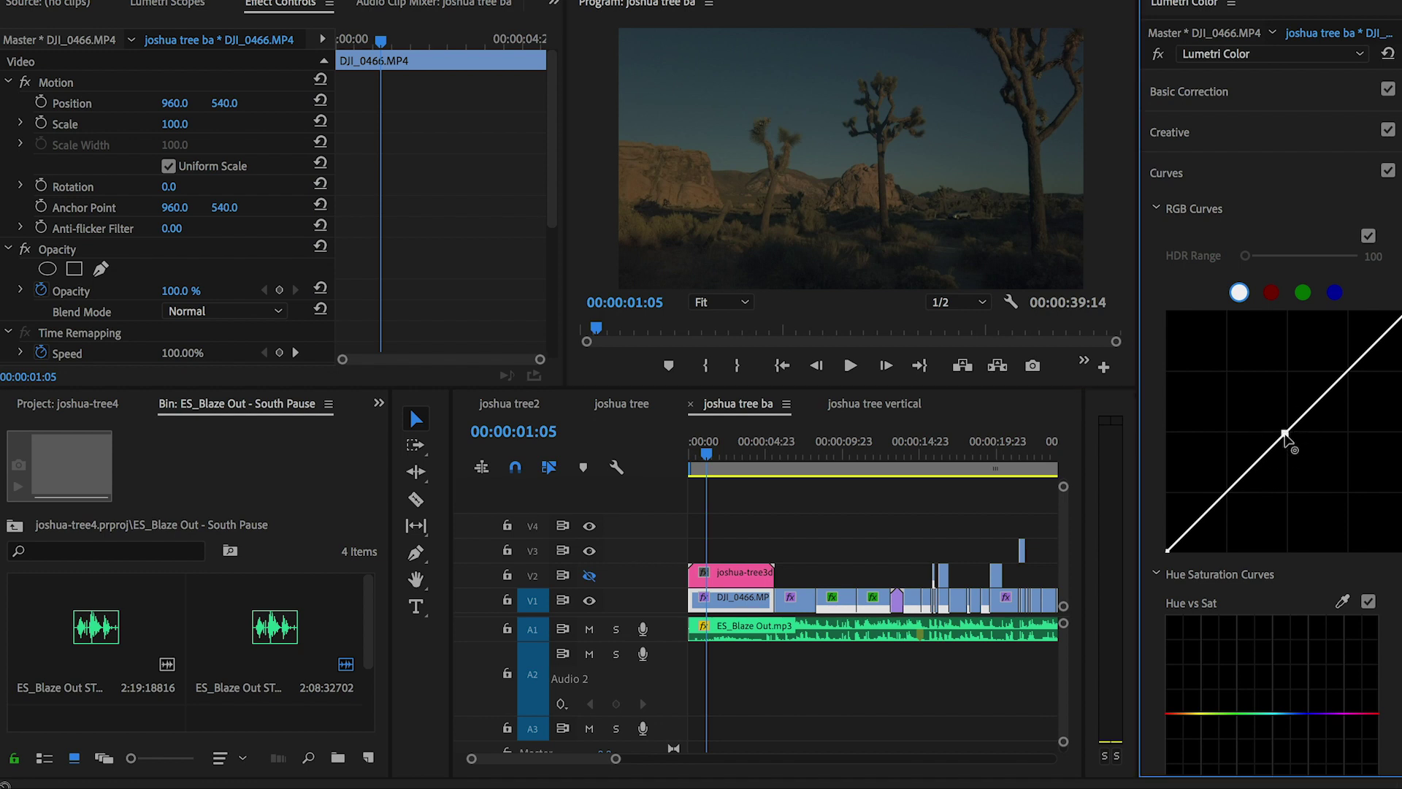
pyautogui.click(1227, 491)
pyautogui.moveTo(1229, 494); pyautogui.dragTo(1234, 501)
pyautogui.click(1166, 550)
pyautogui.moveTo(1166, 550); pyautogui.dragTo(1167, 540)
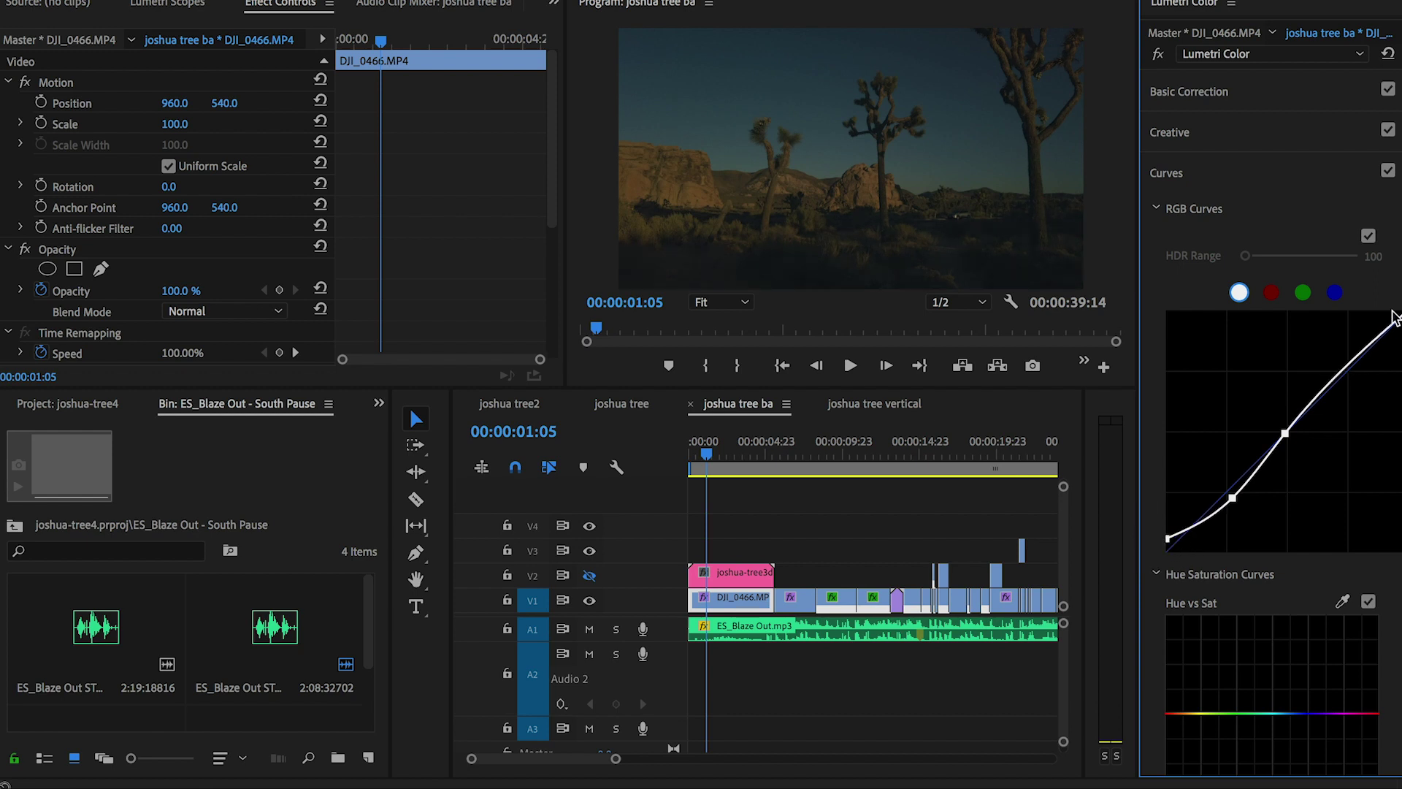
pyautogui.click(1390, 316)
pyautogui.moveTo(1401, 314); pyautogui.dragTo(1401, 322)
pyautogui.moveTo(1344, 374); pyautogui.dragTo(1338, 365)
pyautogui.moveTo(1234, 497); pyautogui.dragTo(1234, 498)
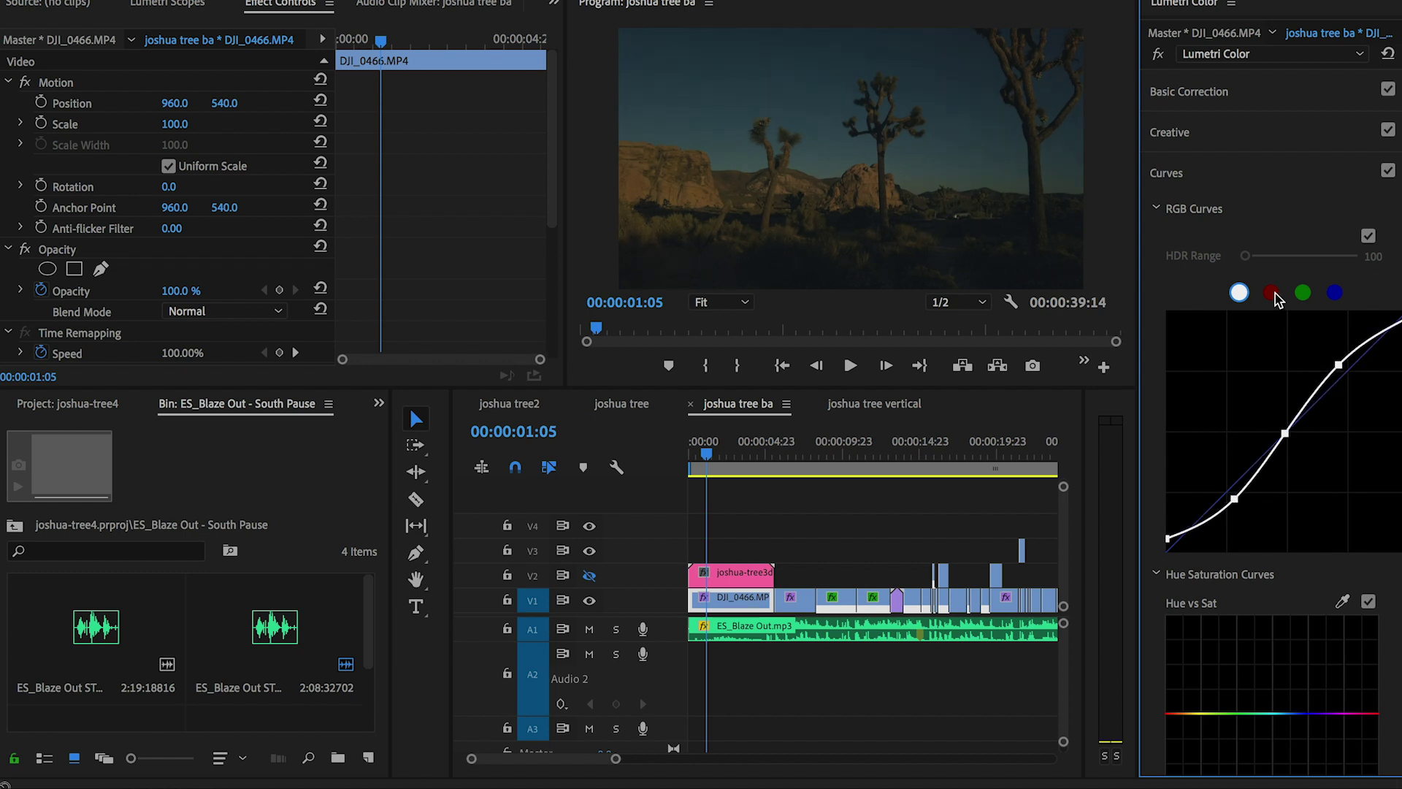
# On the Blue channel curve, add shadow, midtone and highlight points, lift the black point, and slightly lower the midtones and white point
pyautogui.click(1334, 292)
pyautogui.click(1281, 437)
pyautogui.click(1230, 495)
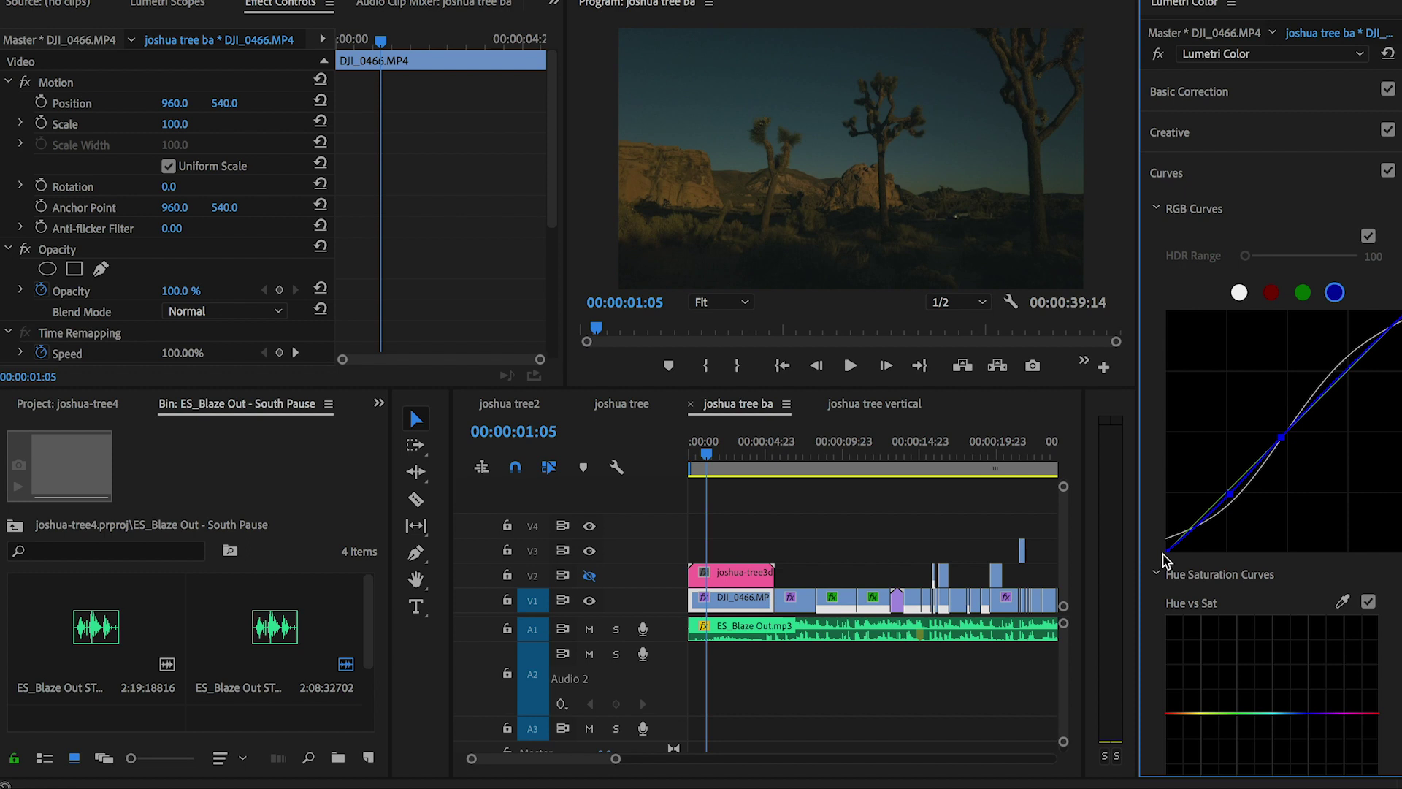
pyautogui.moveTo(1282, 437); pyautogui.dragTo(1285, 440)
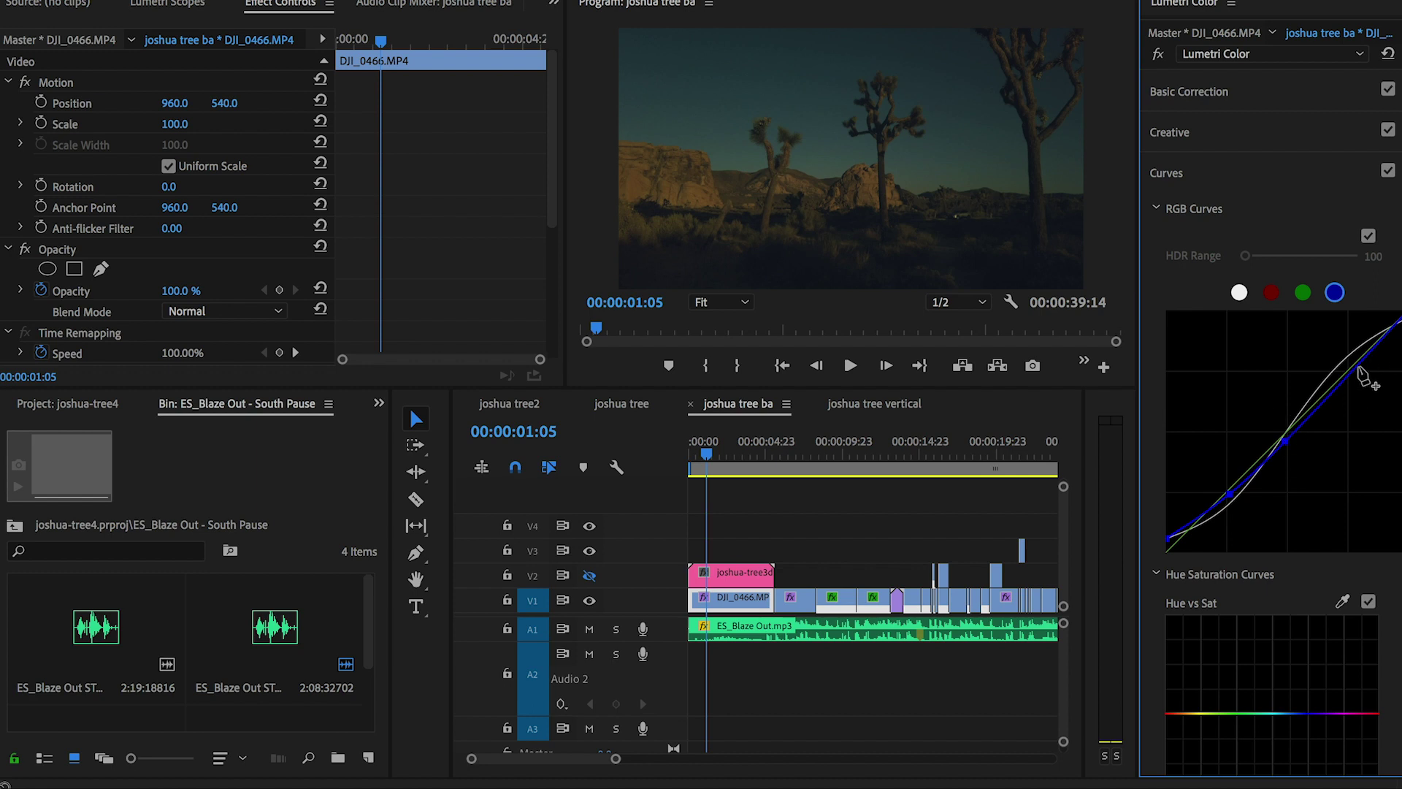
pyautogui.moveTo(1401, 312); pyautogui.dragTo(1401, 326)
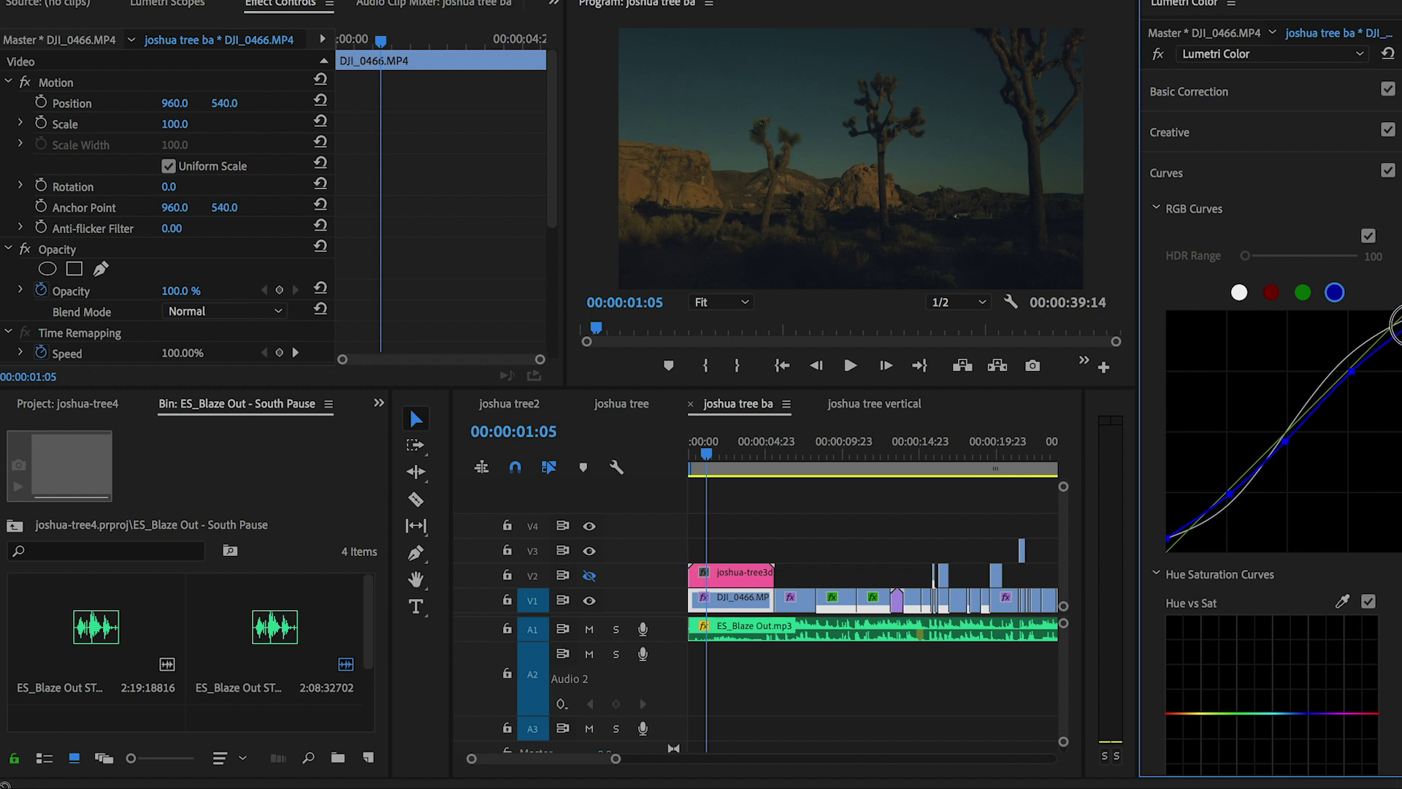
pyautogui.click(1351, 372)
# On the Green channel curve, add a midtone point and lower it slightly
pyautogui.click(1303, 294)
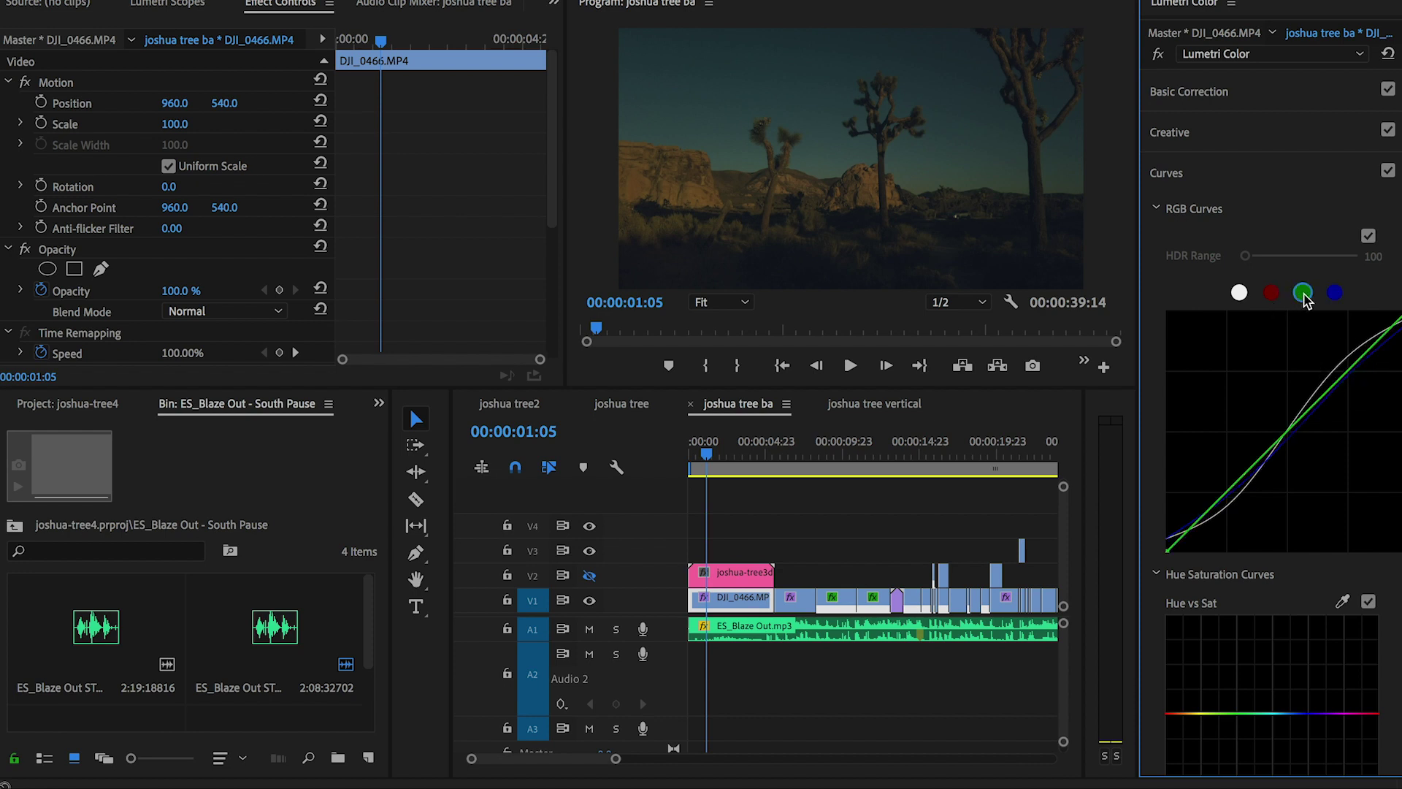
pyautogui.click(1288, 436)
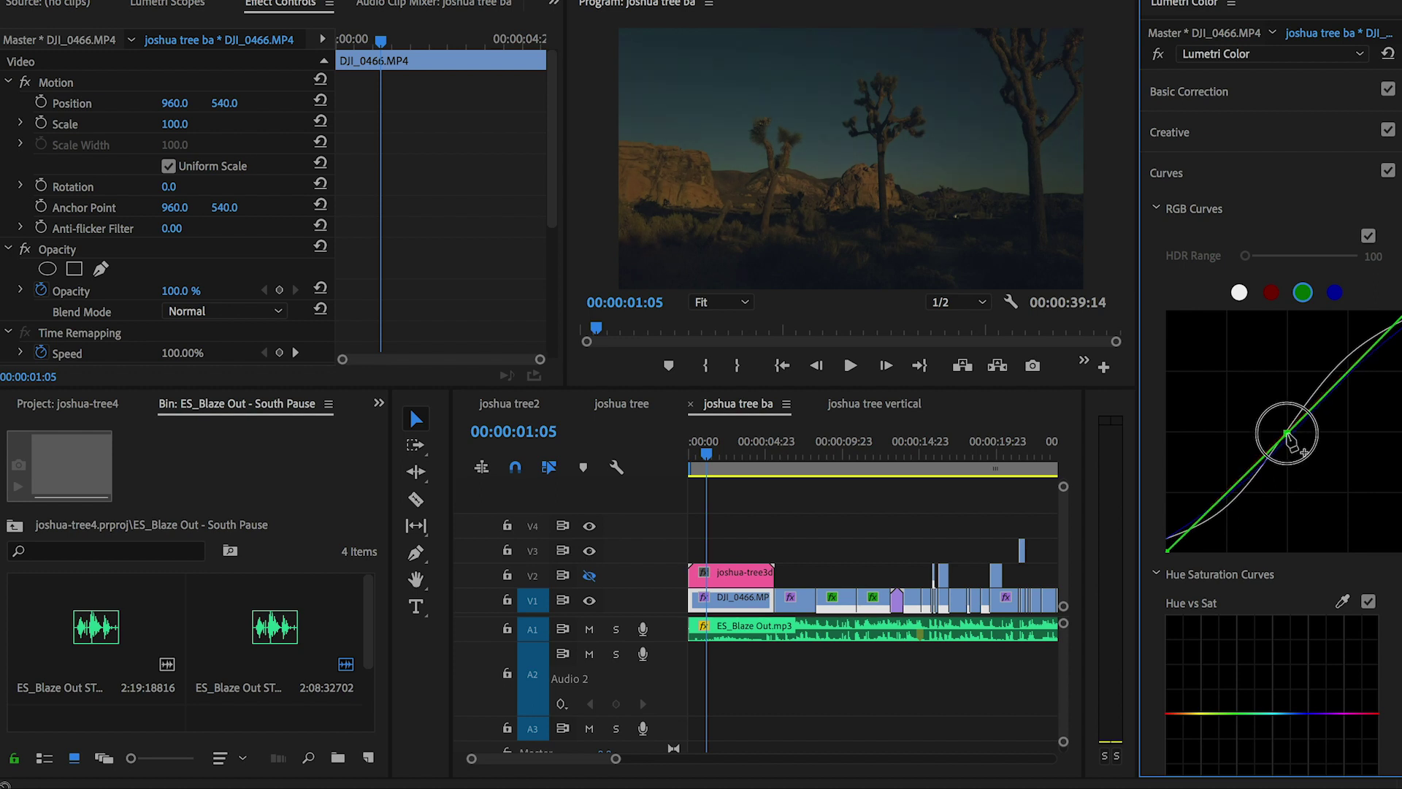
pyautogui.moveTo(1288, 435); pyautogui.dragTo(1288, 438)
# On the Red channel curve, lower the shadows slightly, lift the black point, and raise the midtones and highlights
pyautogui.click(1271, 292)
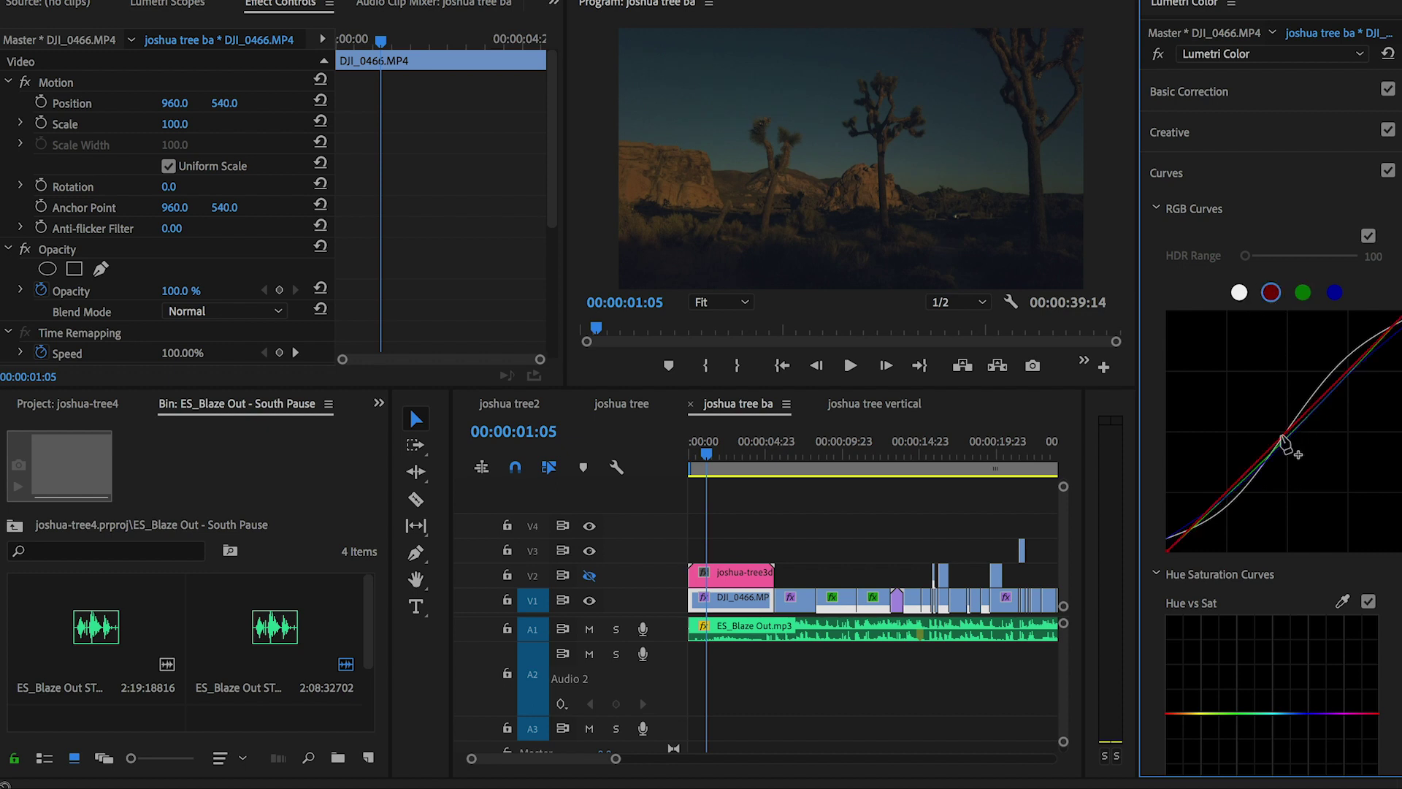
pyautogui.moveTo(1228, 494); pyautogui.dragTo(1229, 497)
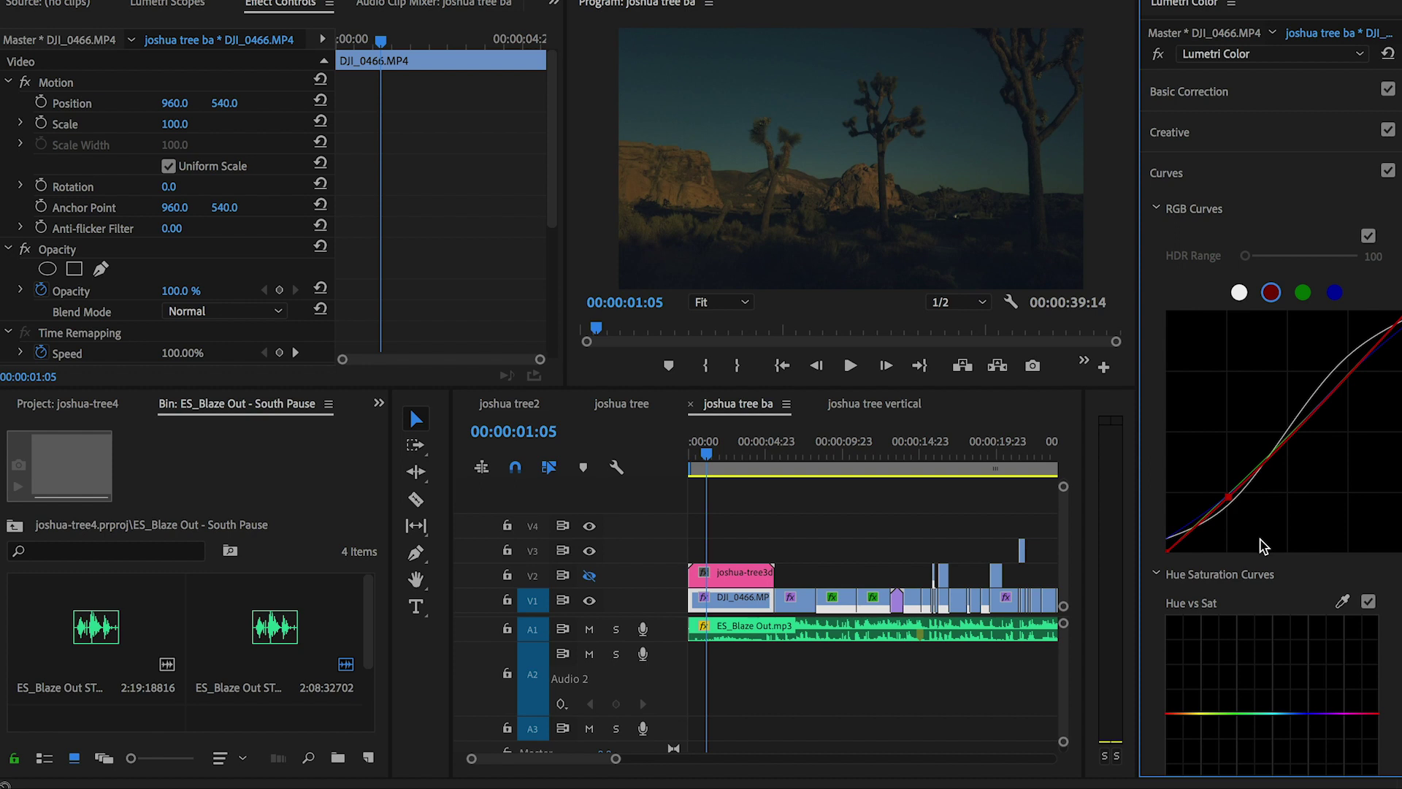
pyautogui.moveTo(1289, 442); pyautogui.dragTo(1288, 429)
pyautogui.moveTo(1169, 552); pyautogui.dragTo(1166, 542)
pyautogui.click(1353, 364)
pyautogui.moveTo(1355, 366); pyautogui.dragTo(1350, 362)
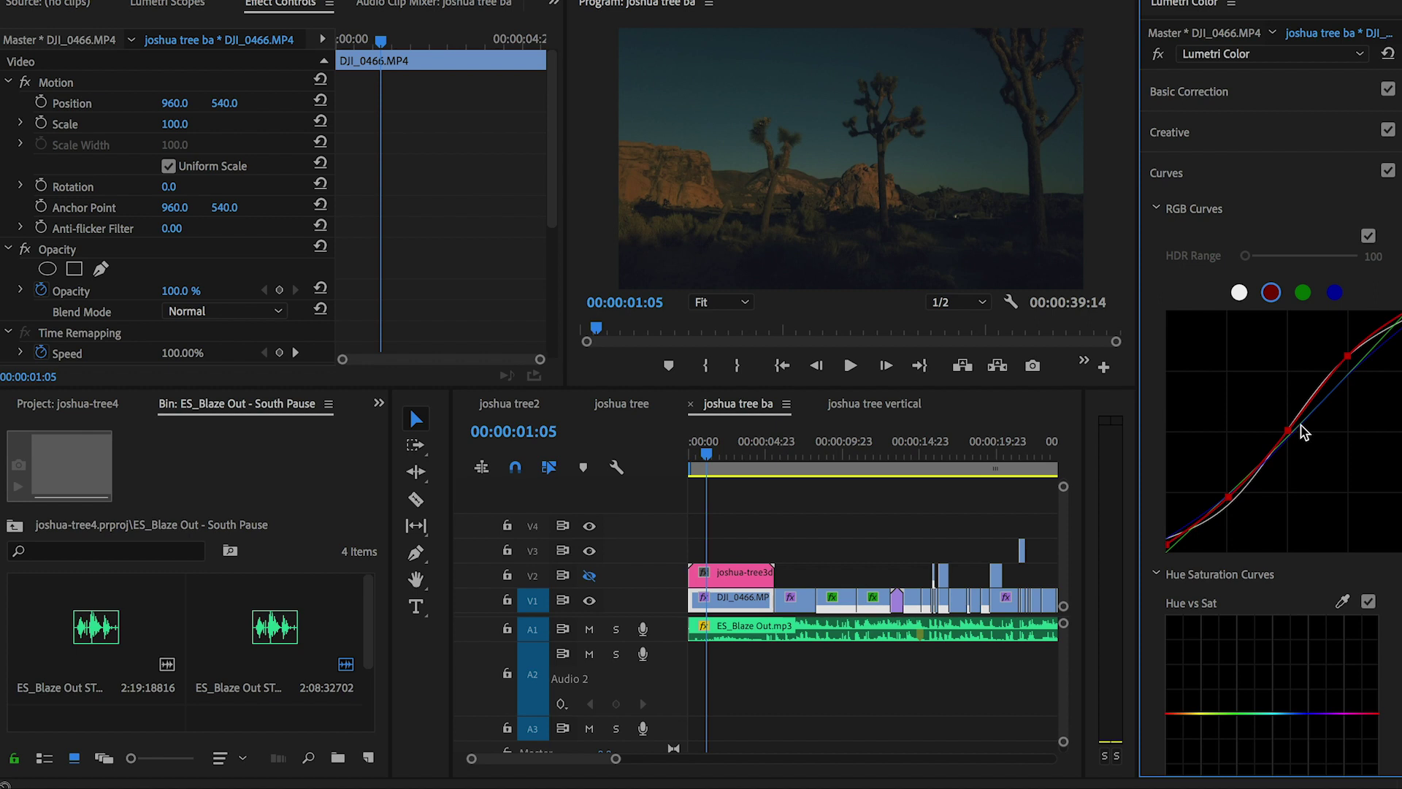
# Refine the Blue channel curve by lowering its shadow and midtone points slightly and lifting the black point further
pyautogui.click(1335, 292)
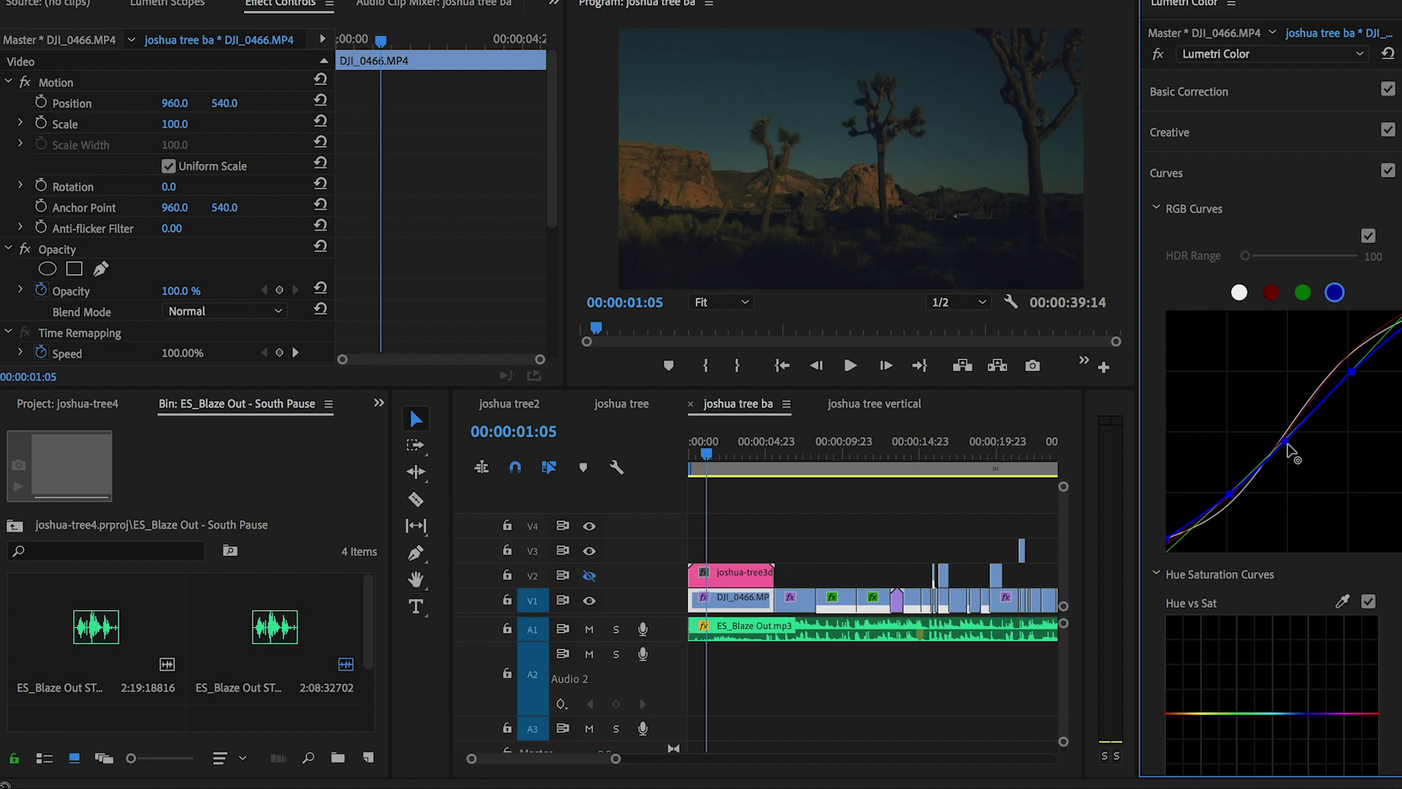
pyautogui.moveTo(1288, 443); pyautogui.dragTo(1290, 447)
pyautogui.moveTo(1229, 493); pyautogui.dragTo(1232, 499)
pyautogui.moveTo(1289, 445); pyautogui.dragTo(1290, 445)
pyautogui.moveTo(1167, 540); pyautogui.dragTo(1167, 535)
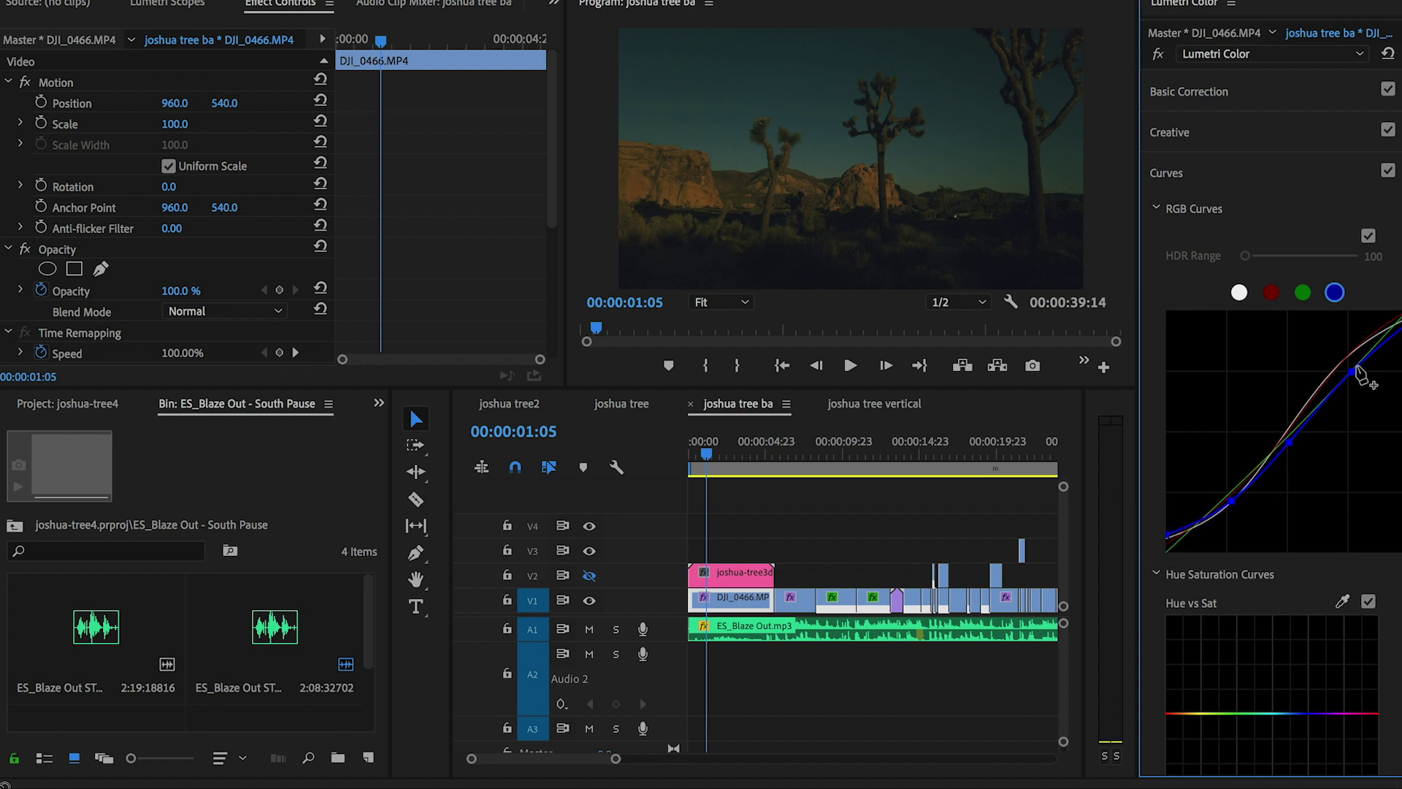